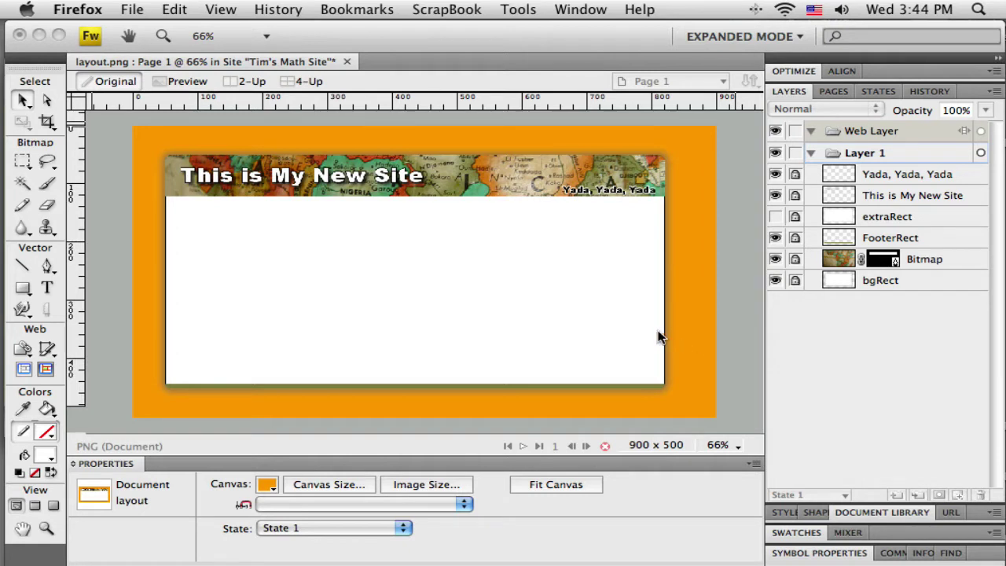
# Bring the Fireworks window with layout.png to the front and open the Edit menu.
pyautogui.click(697, 337)
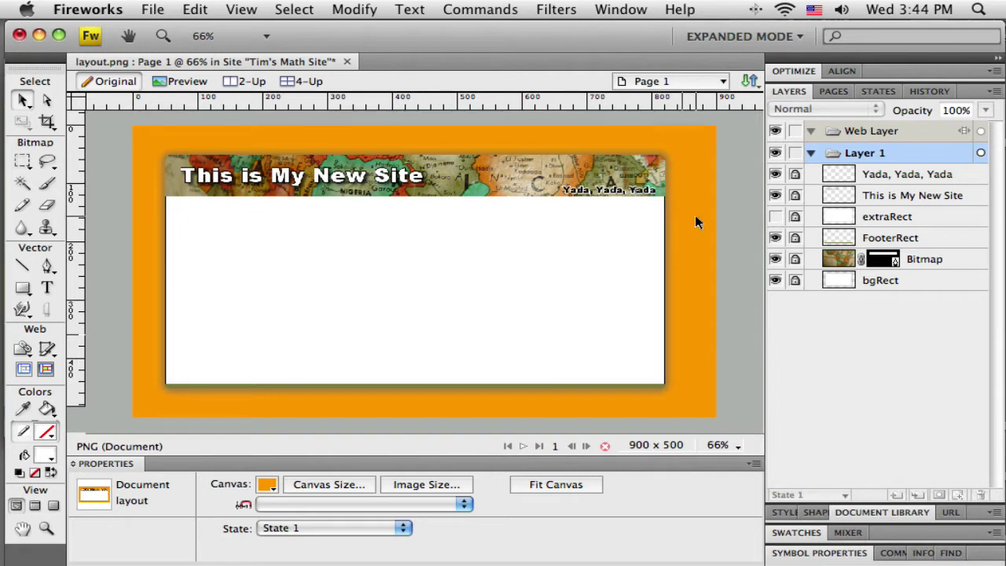
pyautogui.click(193, 11)
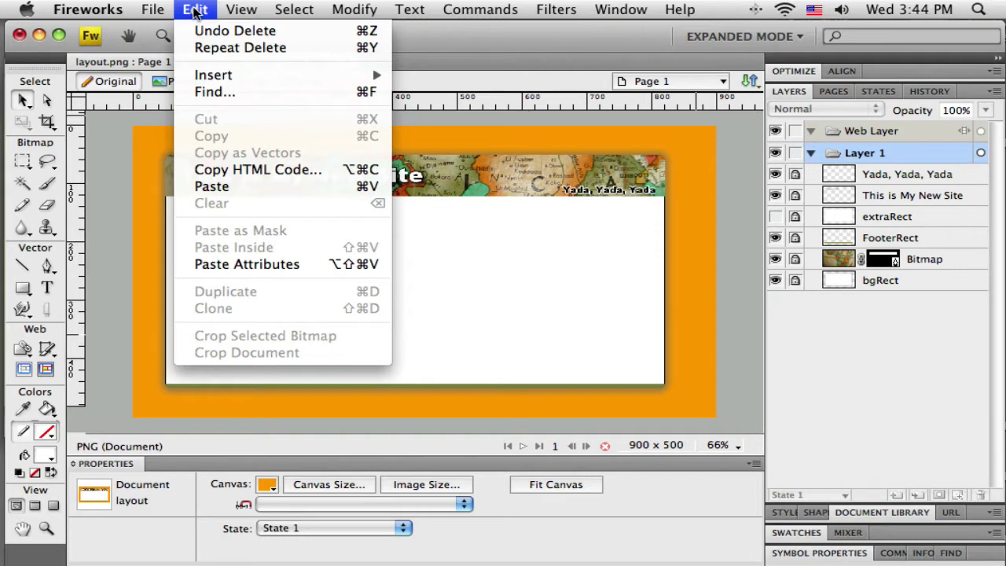
# Insert a new button symbol via Edit > Insert > New Button.
pyautogui.moveTo(220, 75)
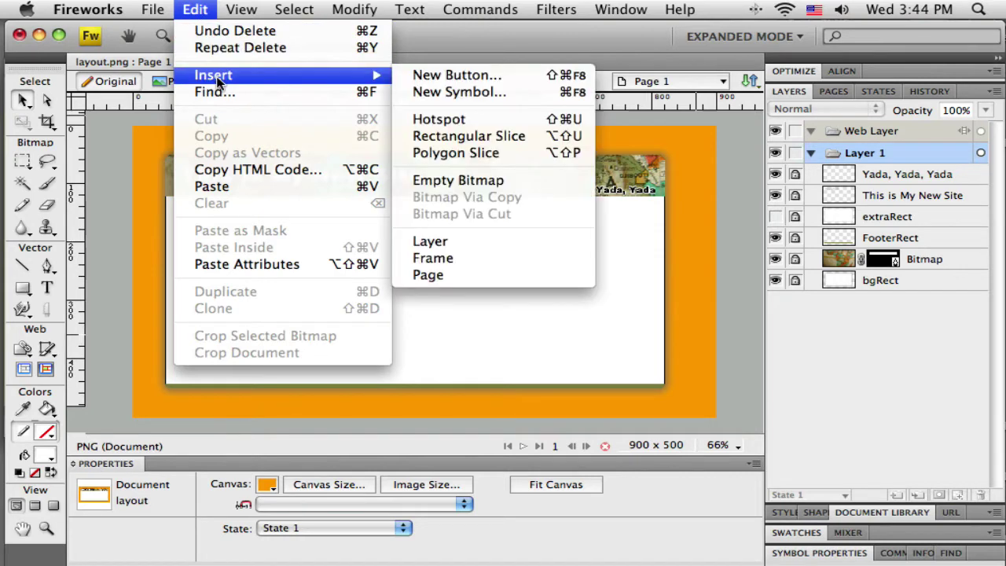
pyautogui.click(452, 75)
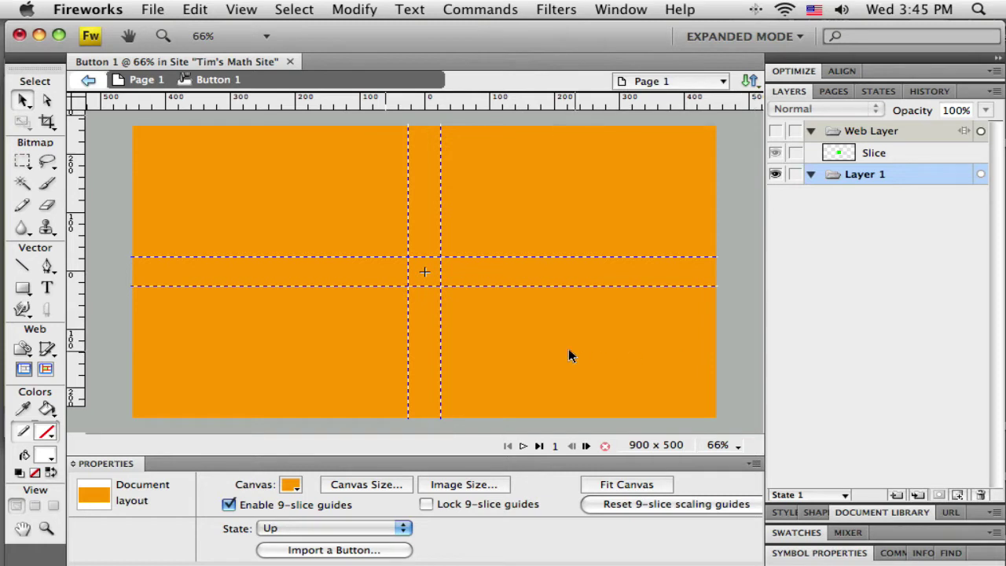
# Draw a rectangle near the canvas centre and snap it to the centre.
pyautogui.click(23, 289)
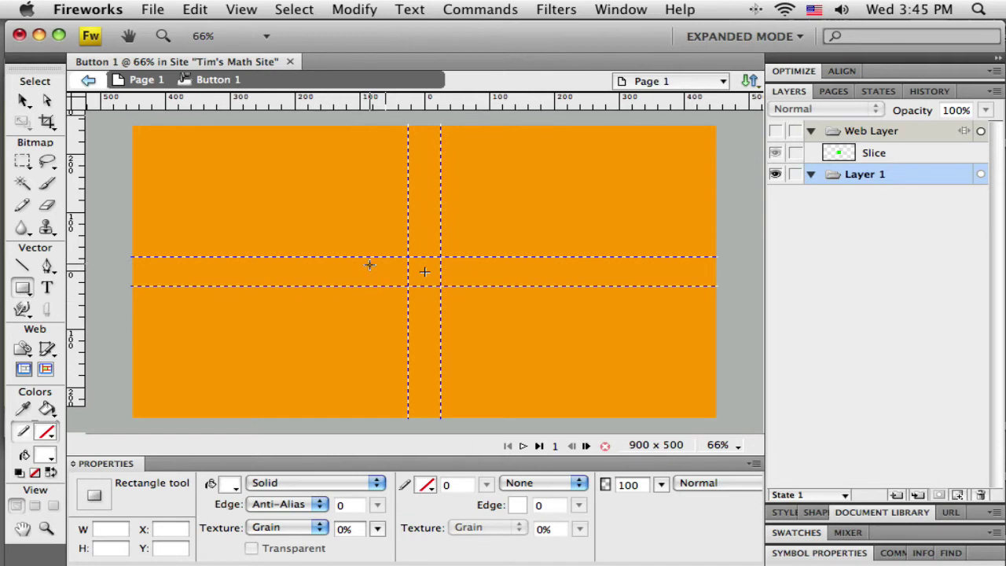
pyautogui.moveTo(368, 266); pyautogui.dragTo(474, 279)
pyautogui.click(23, 102)
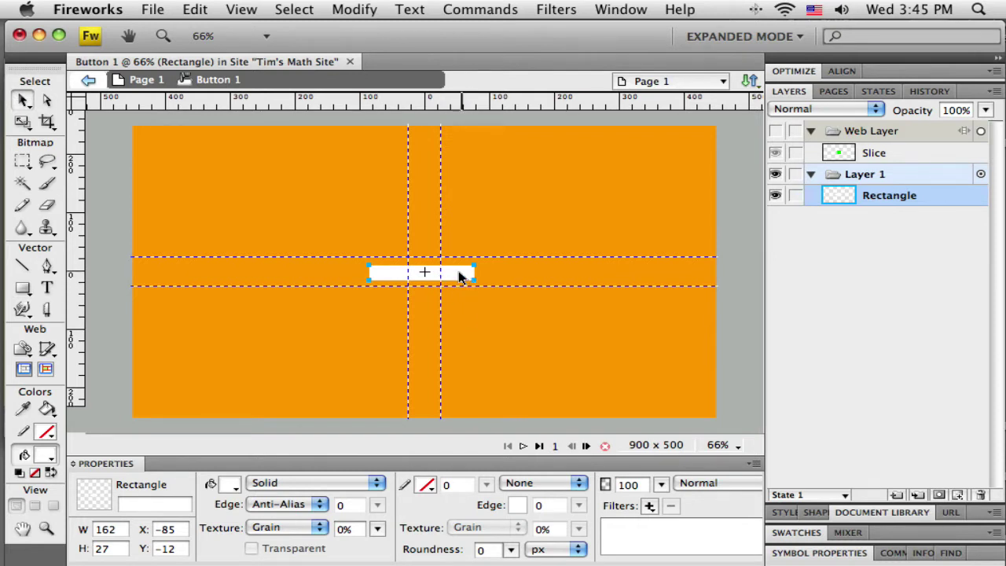
pyautogui.moveTo(458, 272); pyautogui.dragTo(467, 276)
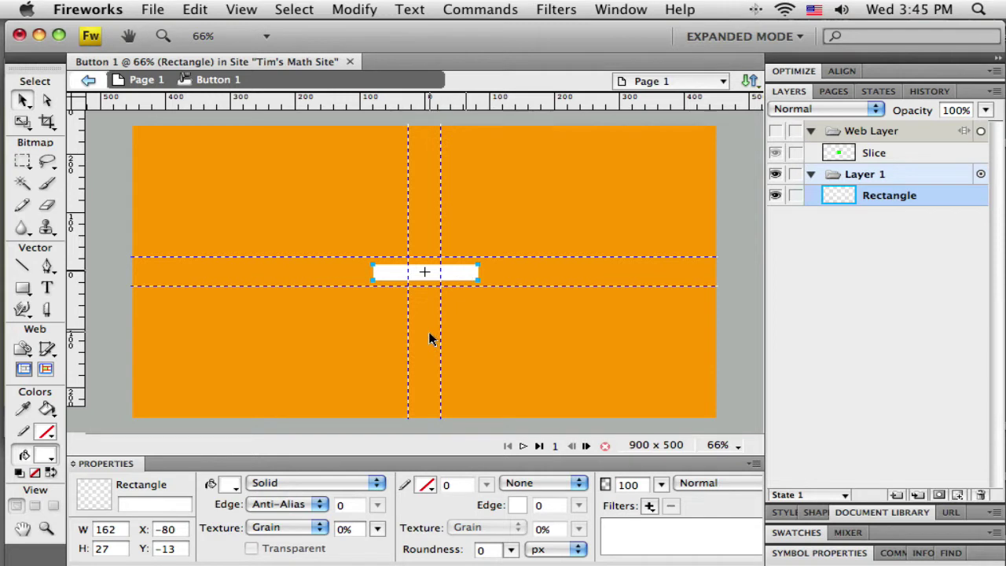
# Resize the rectangle to W 110 and H 20, then re-centre it on the canvas.
pyautogui.click(96, 529)
pyautogui.write('110')
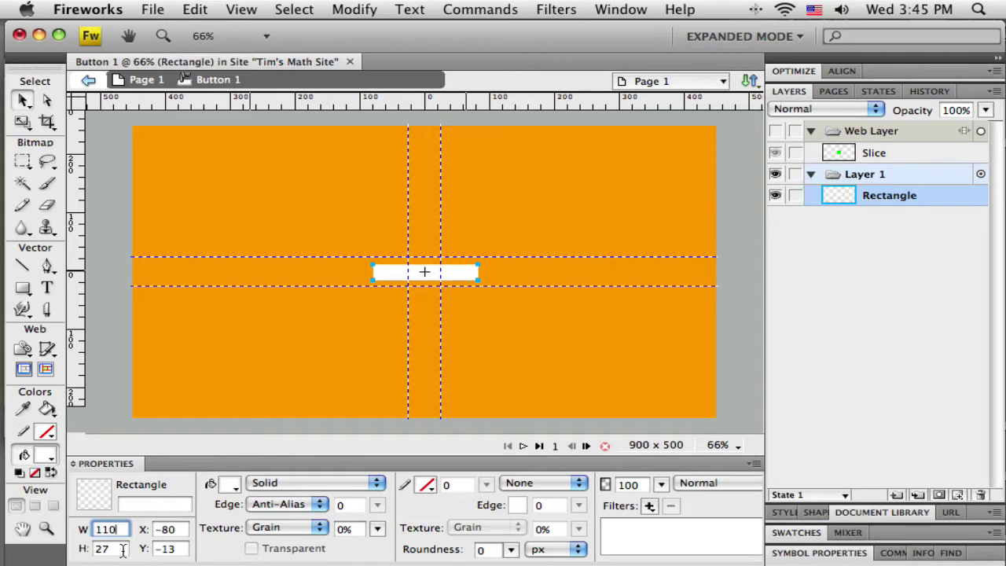
pyautogui.click(93, 550)
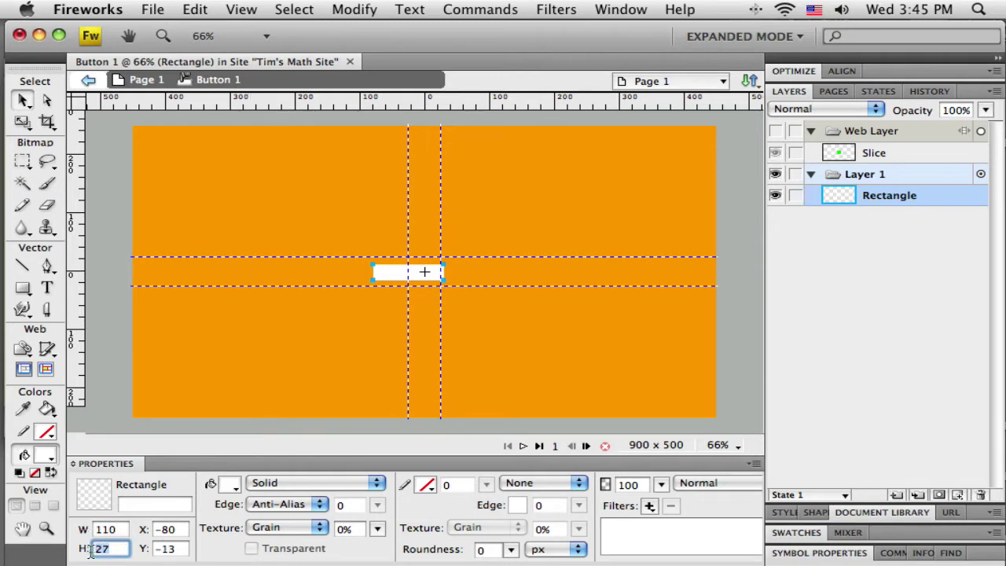
pyautogui.write('20')
pyautogui.press('Return')
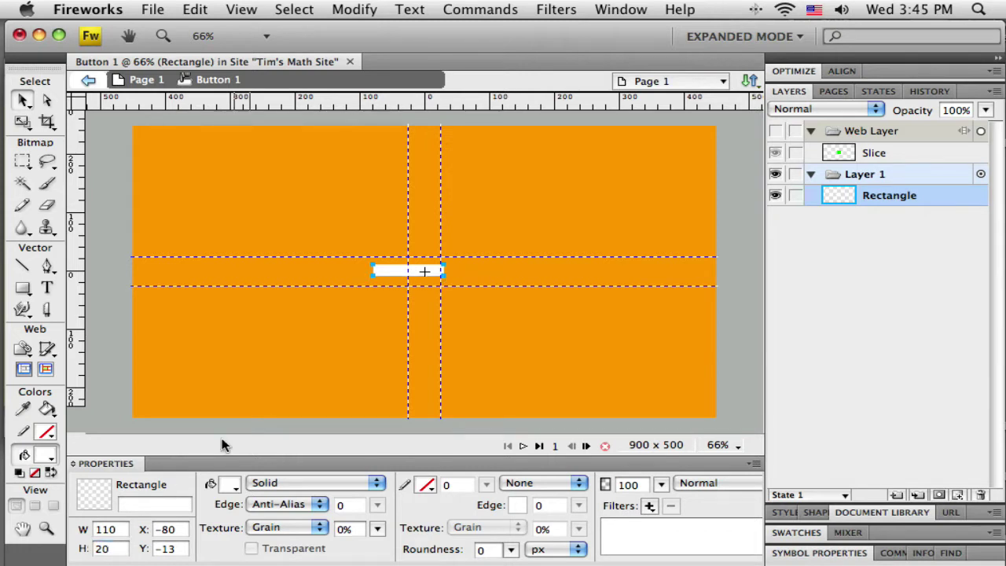
pyautogui.moveTo(390, 272); pyautogui.dragTo(411, 272)
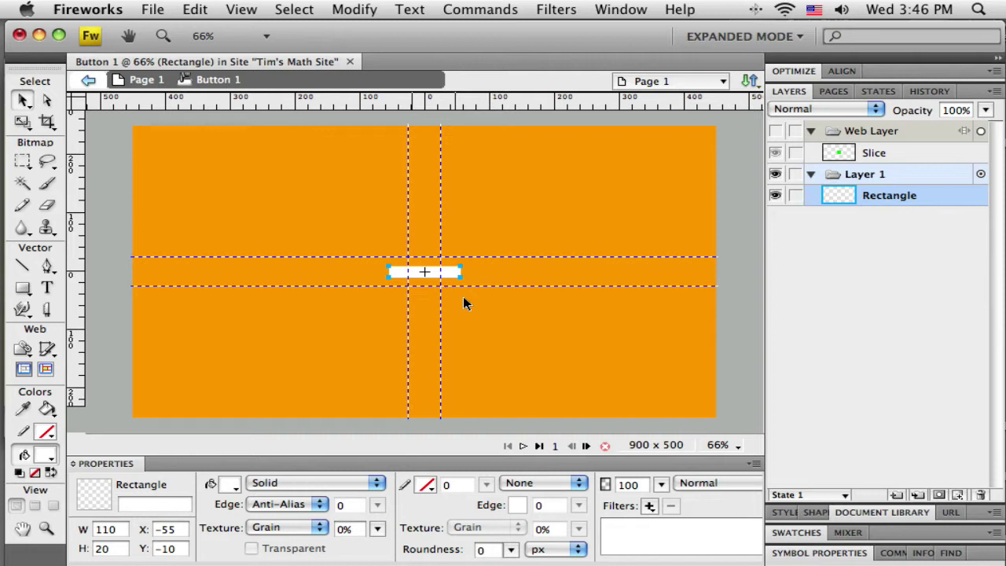
# Apply an Inner Bevel filter with width 3 to the white rectangle.
pyautogui.click(649, 506)
pyautogui.moveTo(741, 509)
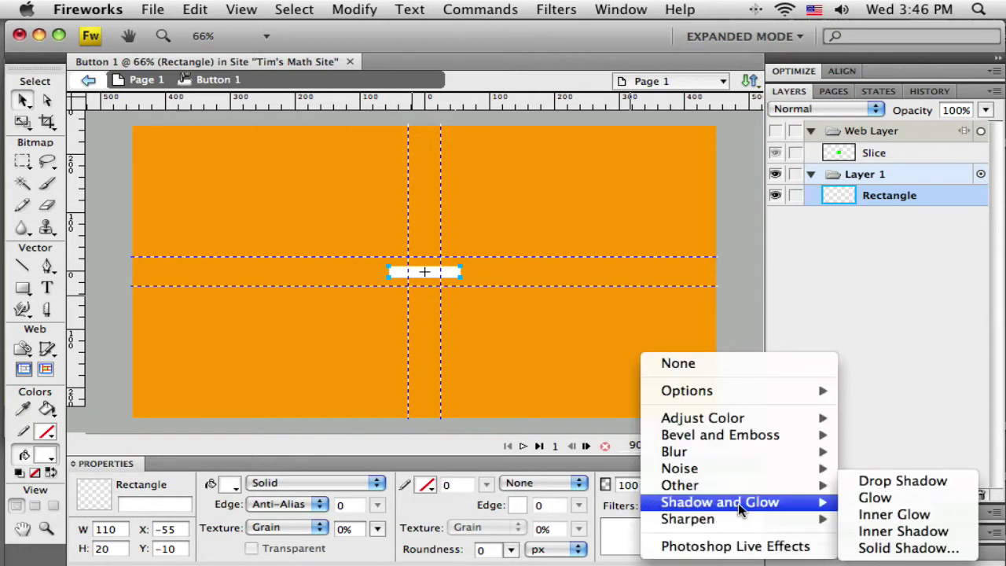
pyautogui.moveTo(683, 437)
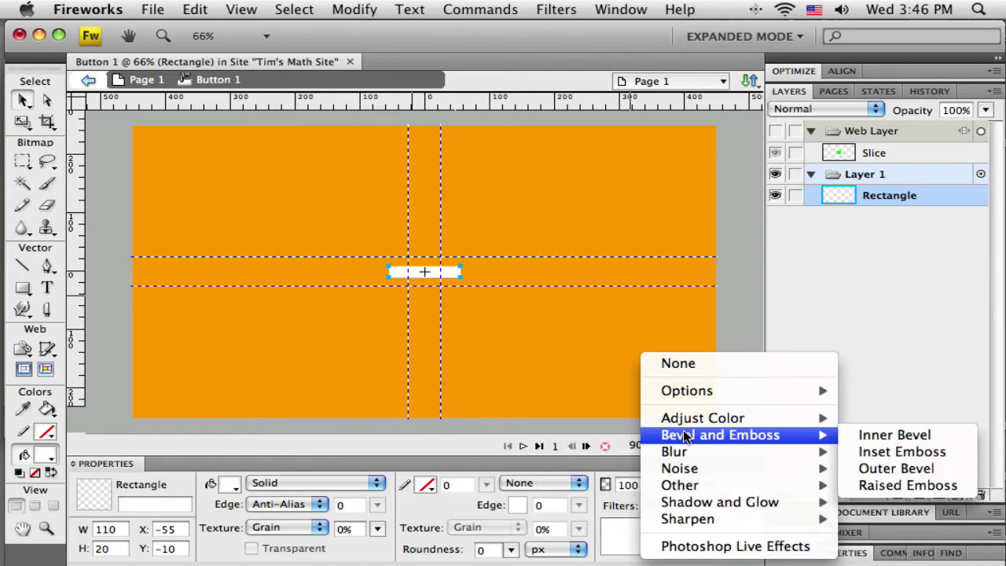
pyautogui.click(899, 436)
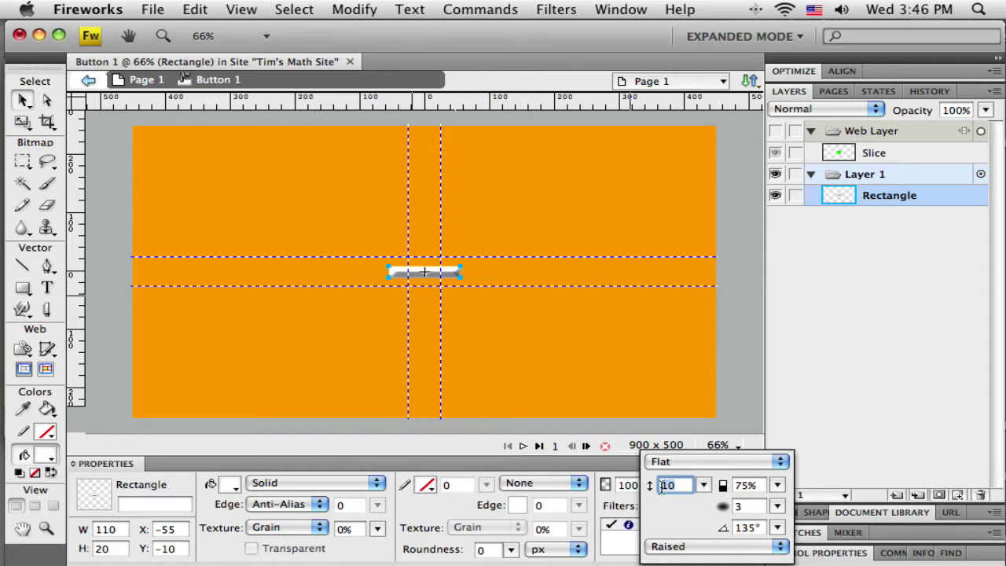
pyautogui.write('3')
pyautogui.press('Return')
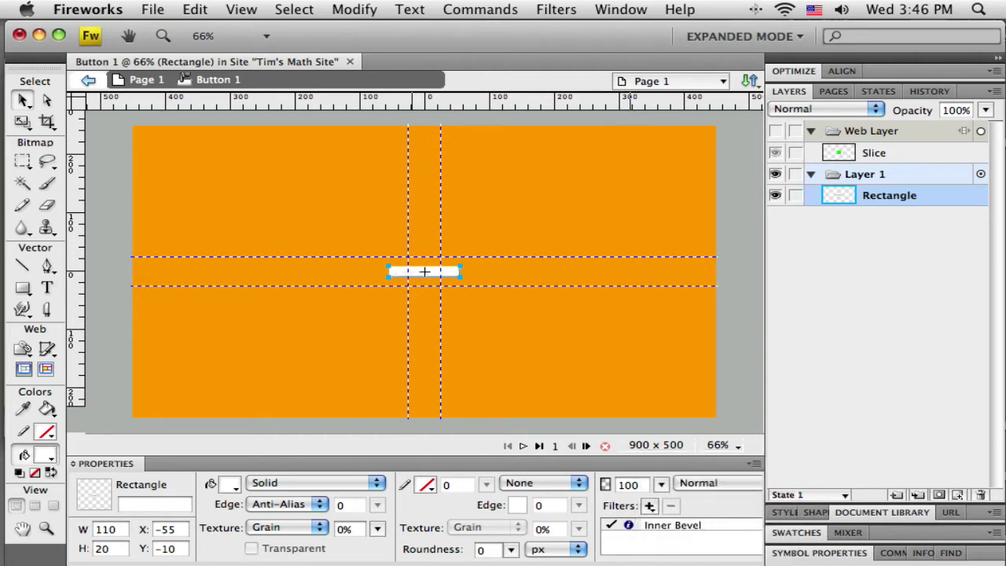
# Give the rectangle a black stroke outline.
pyautogui.click(491, 354)
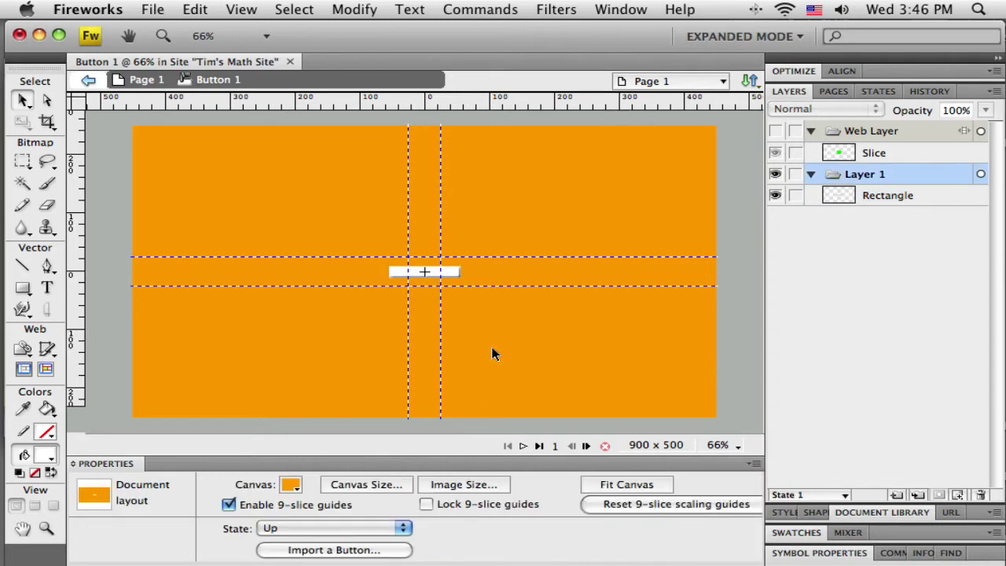
pyautogui.click(452, 272)
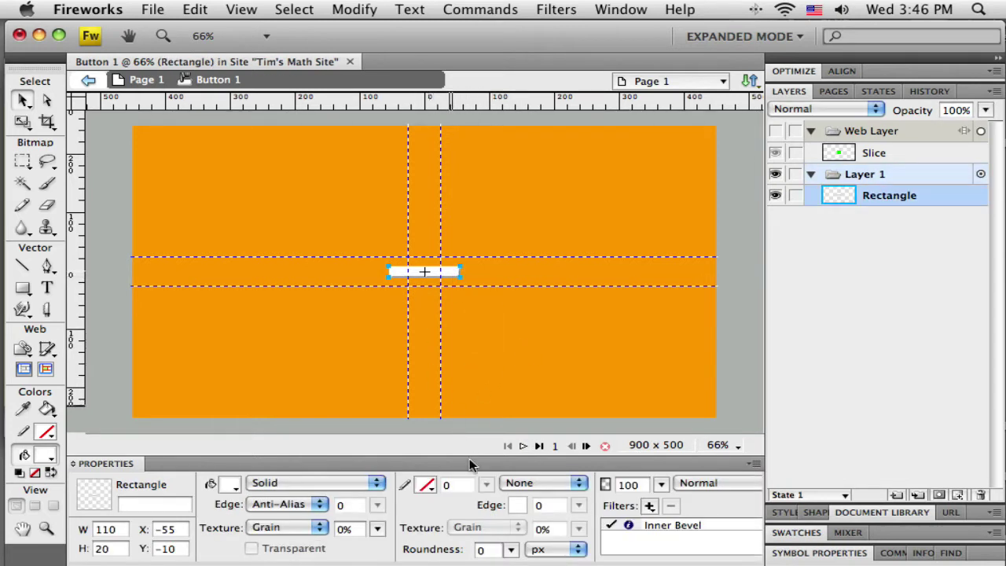
pyautogui.click(427, 487)
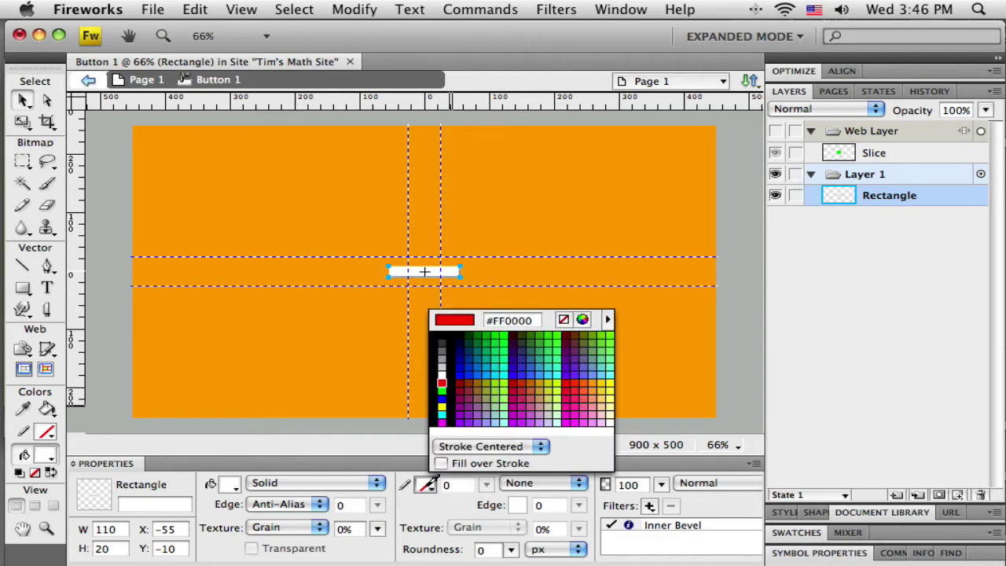
pyautogui.click(441, 415)
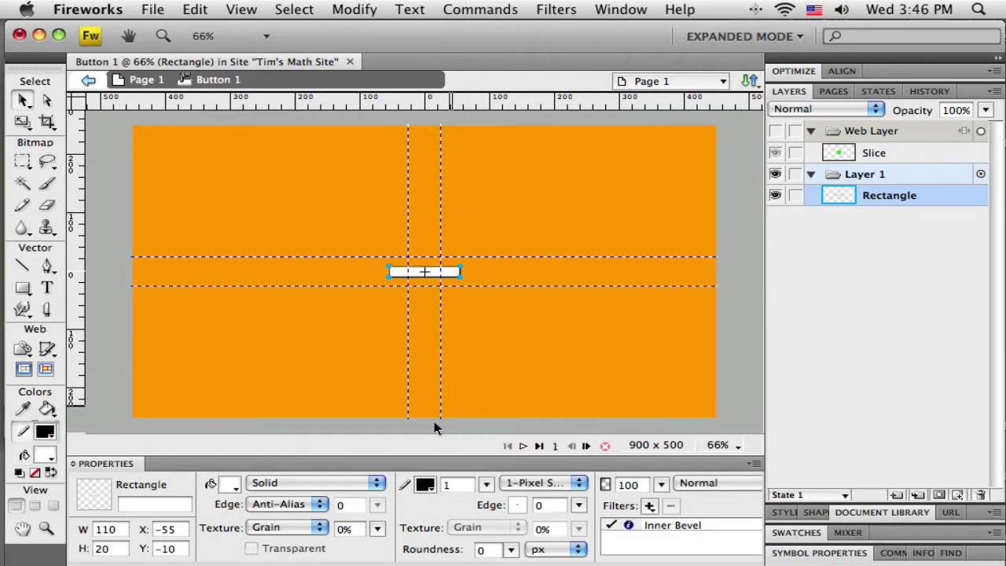
pyautogui.click(497, 395)
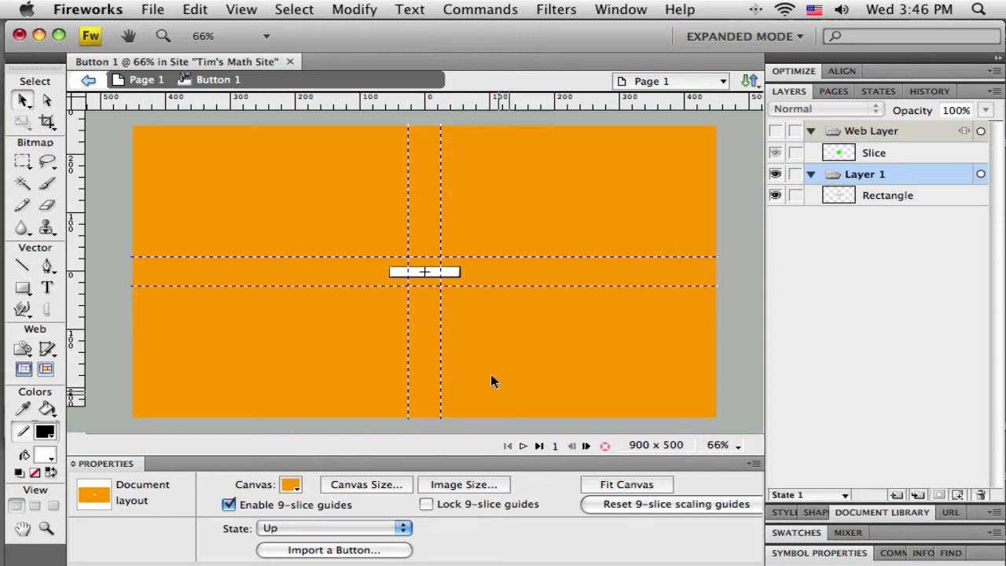
# Add a text label reading 'Batton One' on the white rectangle and shift it onto it.
pyautogui.click(47, 287)
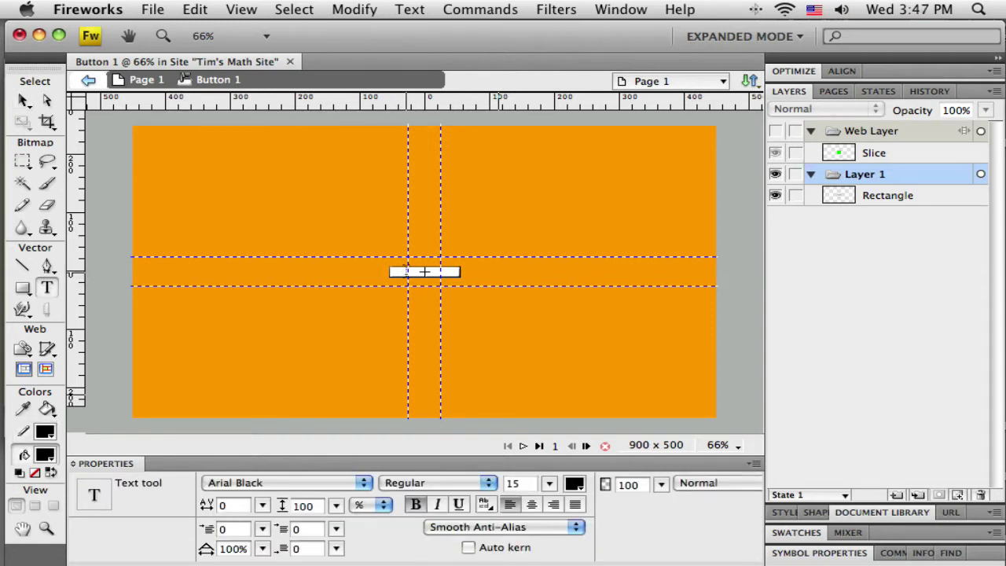
pyautogui.click(405, 271)
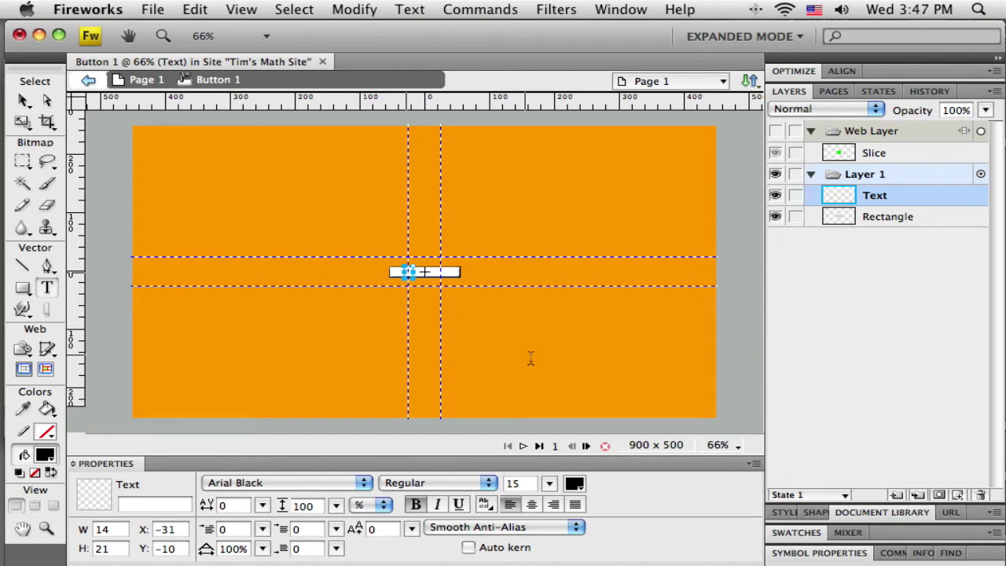
pyautogui.write('Angle')
pyautogui.press('BackSpace')
pyautogui.press('BackSpace')
pyautogui.press('BackSpace')
pyautogui.press('BackSpace')
pyautogui.press('BackSpace')
pyautogui.write('Ba')
pyautogui.write('tton One')
pyautogui.click(23, 100)
pyautogui.moveTo(458, 274); pyautogui.dragTo(447, 273)
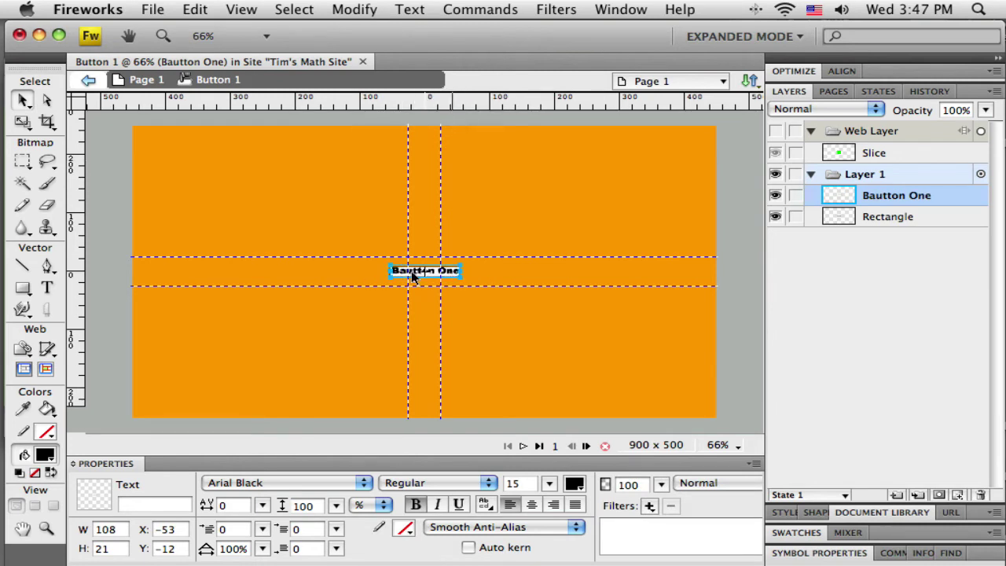
# Correct the label to 'Button One', centre it on the rectangle, and zoom in around it.
pyautogui.press('t')
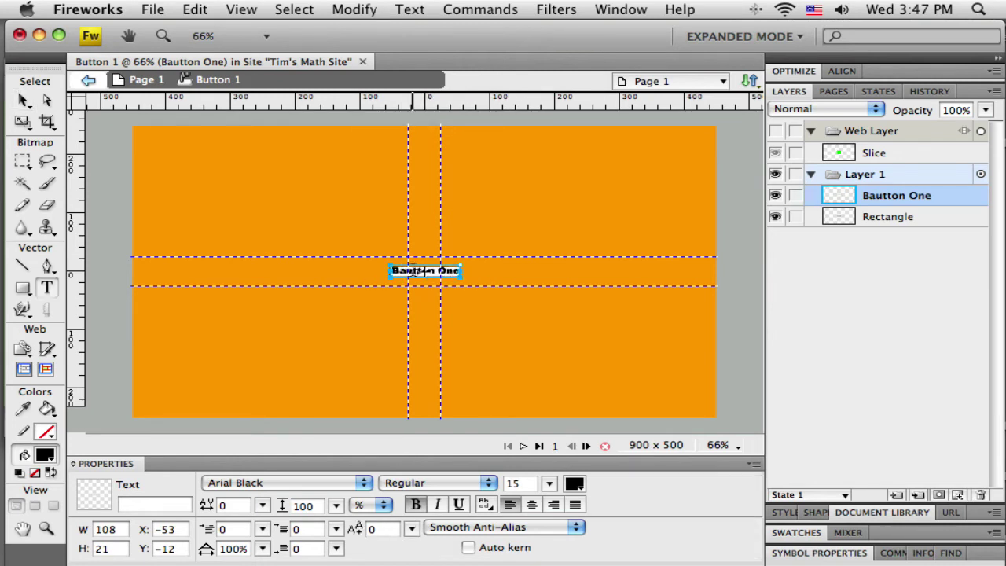
pyautogui.click(424, 271)
pyautogui.press('BackSpace')
pyautogui.press('BackSpace')
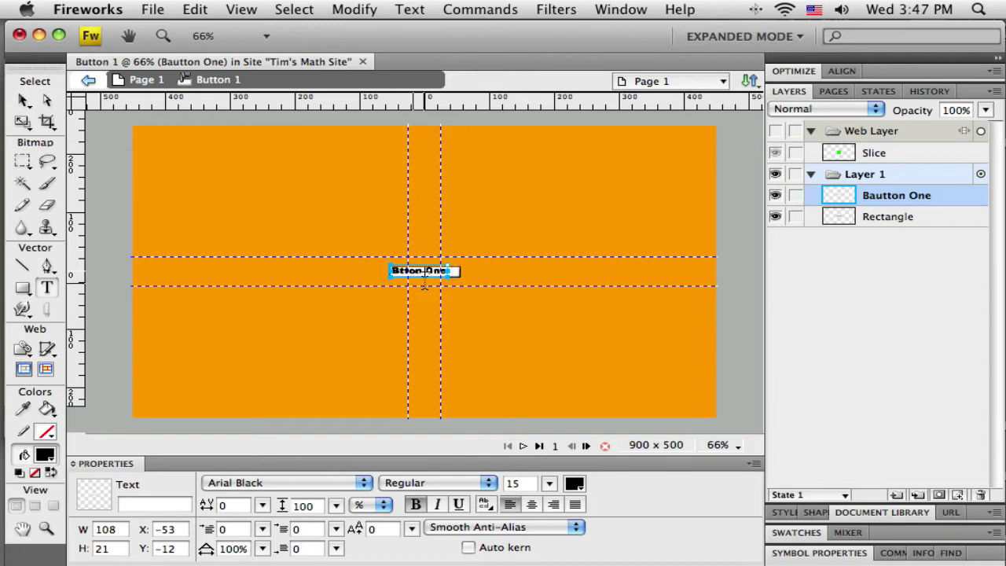
pyautogui.write('u')
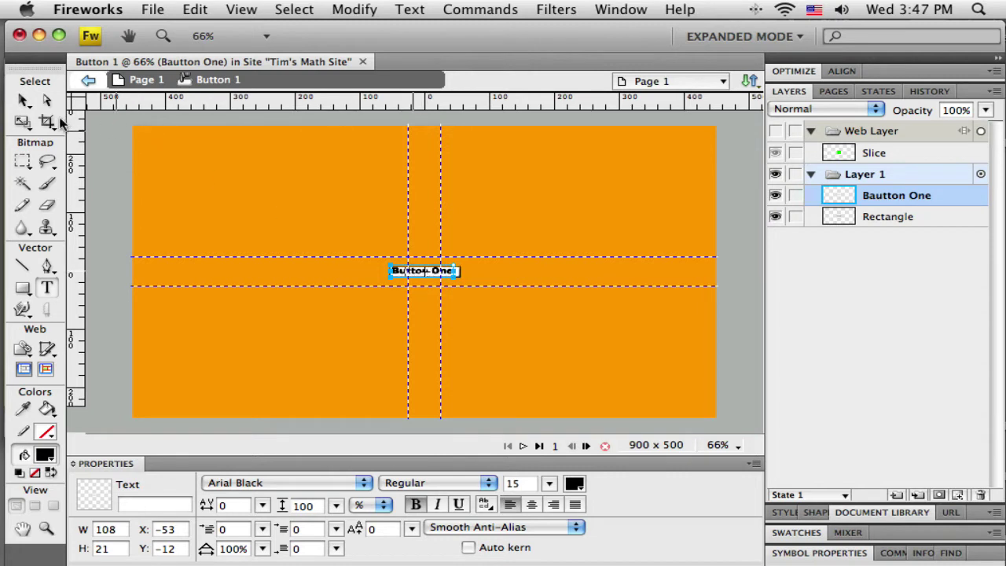
pyautogui.click(23, 101)
pyautogui.click(436, 271)
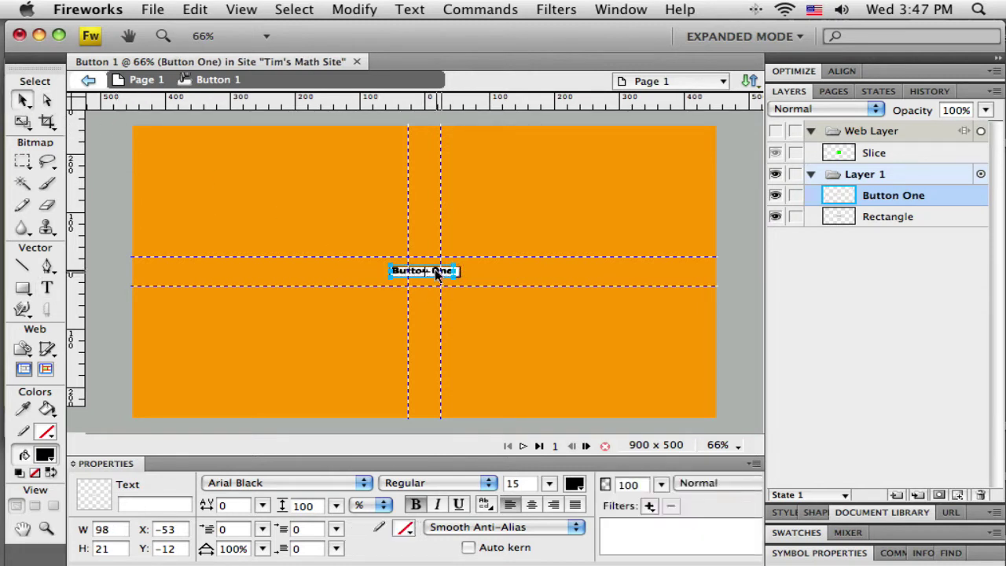
pyautogui.moveTo(435, 269); pyautogui.dragTo(438, 274)
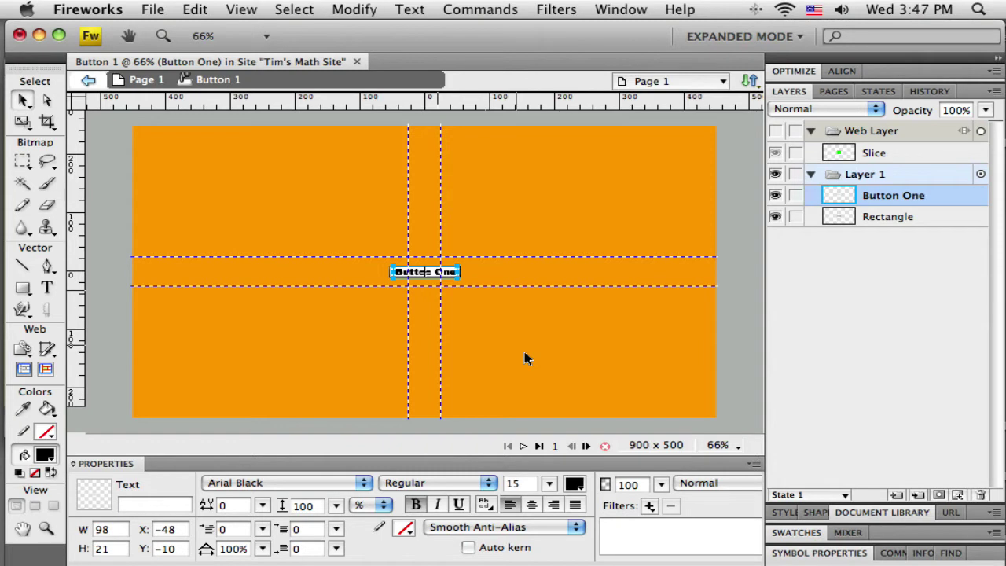
pyautogui.click(47, 529)
pyautogui.moveTo(367, 247); pyautogui.dragTo(486, 291)
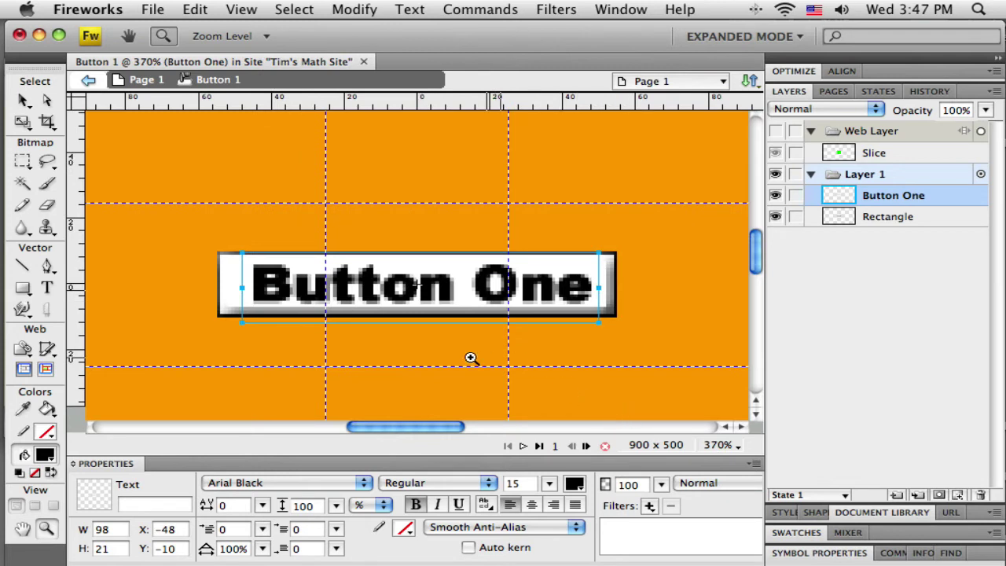
pyautogui.click(22, 101)
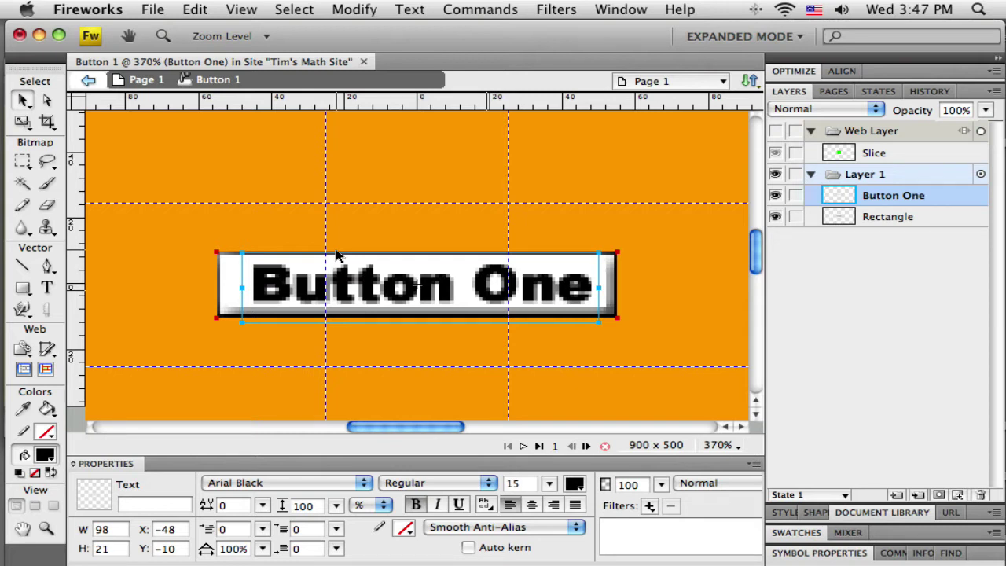
# Select the label and rectangle together and apply Align Center Vertical and Center Horizontal.
pyautogui.click(610, 355)
pyautogui.moveTo(665, 334)
pyautogui.mouseDown()
pyautogui.moveTo(265, 292)
pyautogui.moveTo(184, 258)
pyautogui.moveTo(172, 233)
pyautogui.moveTo(439, 312)
pyautogui.moveTo(647, 329)
pyautogui.moveTo(665, 344)
pyautogui.mouseUp()
pyautogui.click(192, 236)
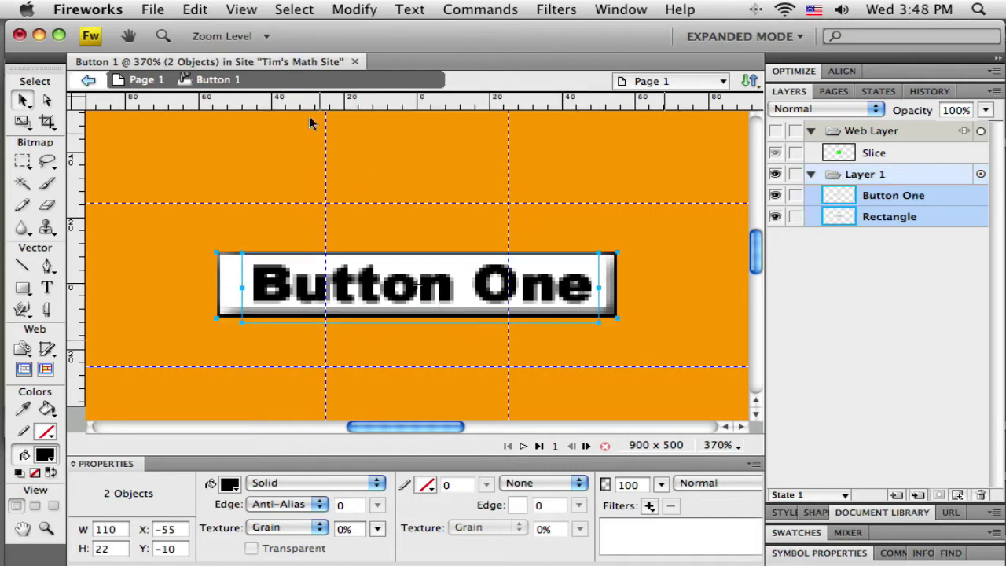
pyautogui.click(354, 11)
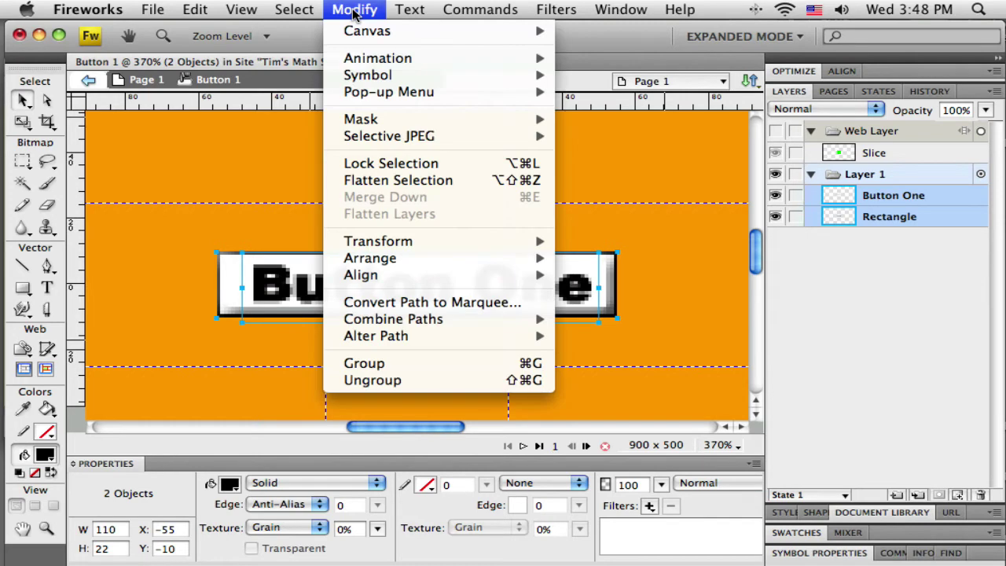
pyautogui.moveTo(376, 279)
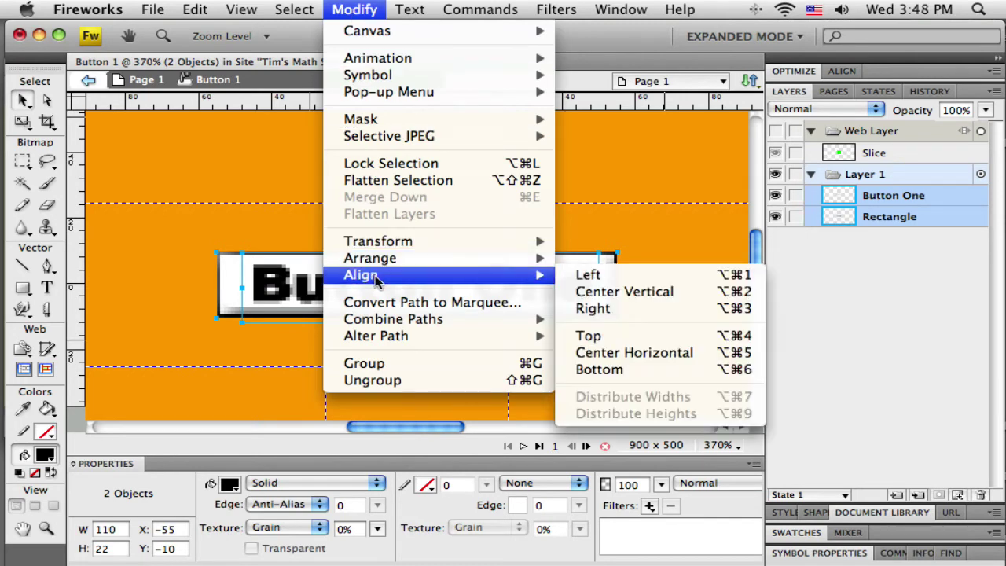
pyautogui.click(664, 293)
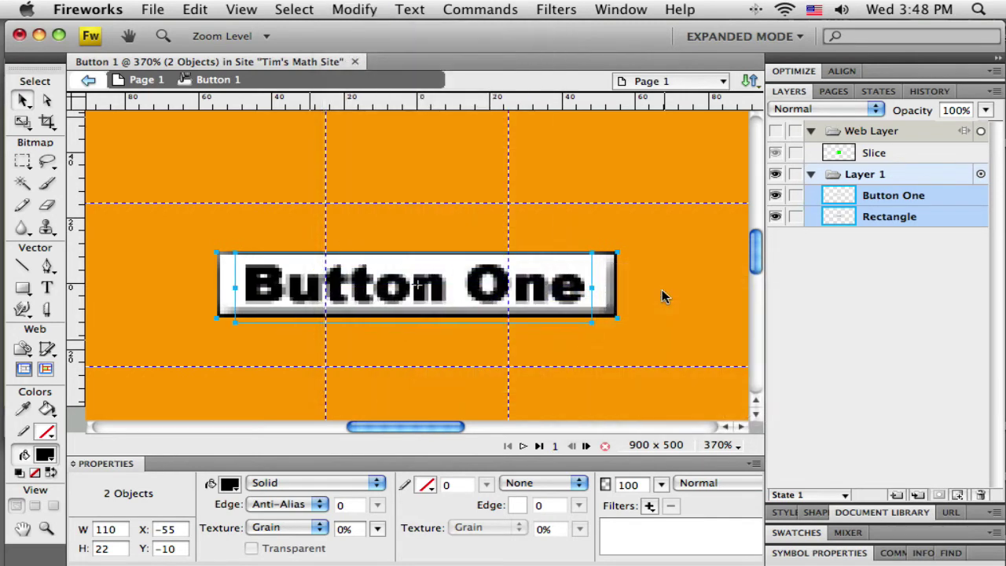
pyautogui.click(352, 8)
pyautogui.moveTo(380, 280)
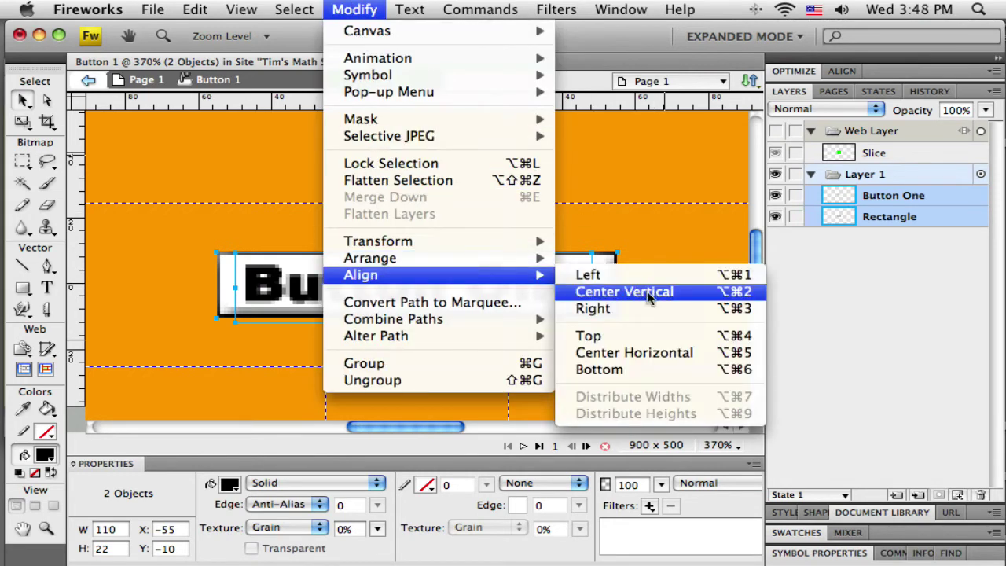
pyautogui.click(647, 355)
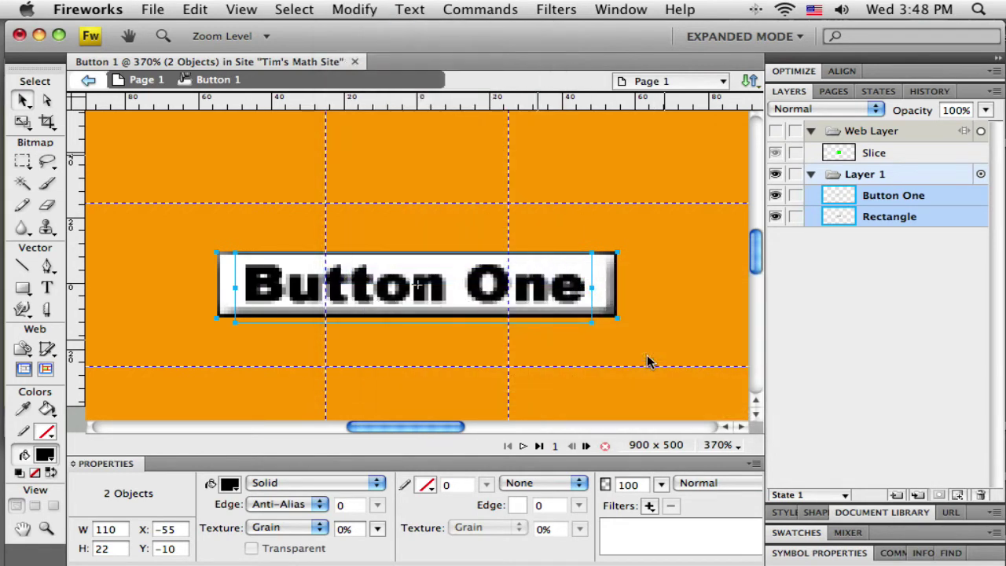
pyautogui.click(687, 340)
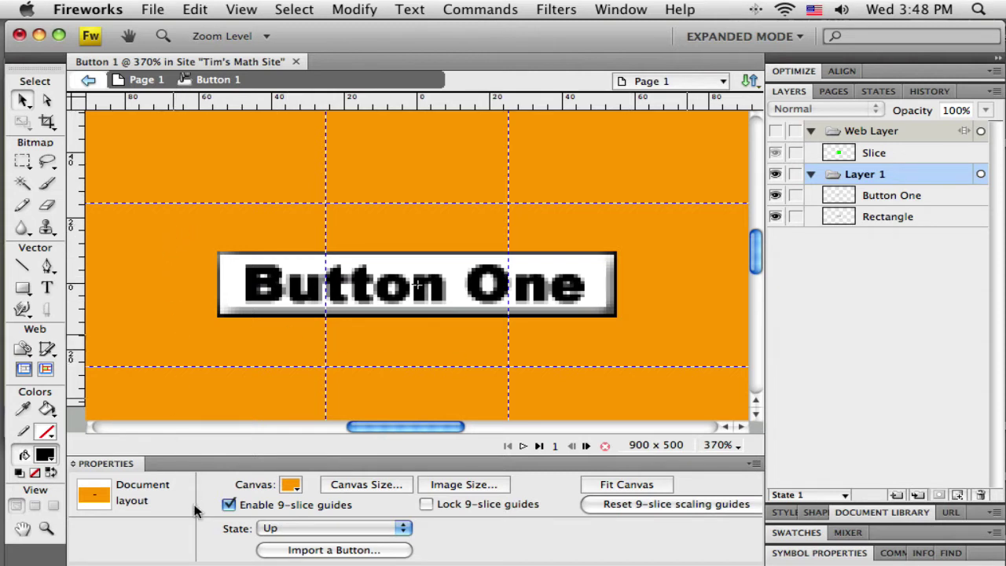
# Switch the button to its Over state and copy the Up graphic into it.
pyautogui.click(265, 532)
pyautogui.click(331, 534)
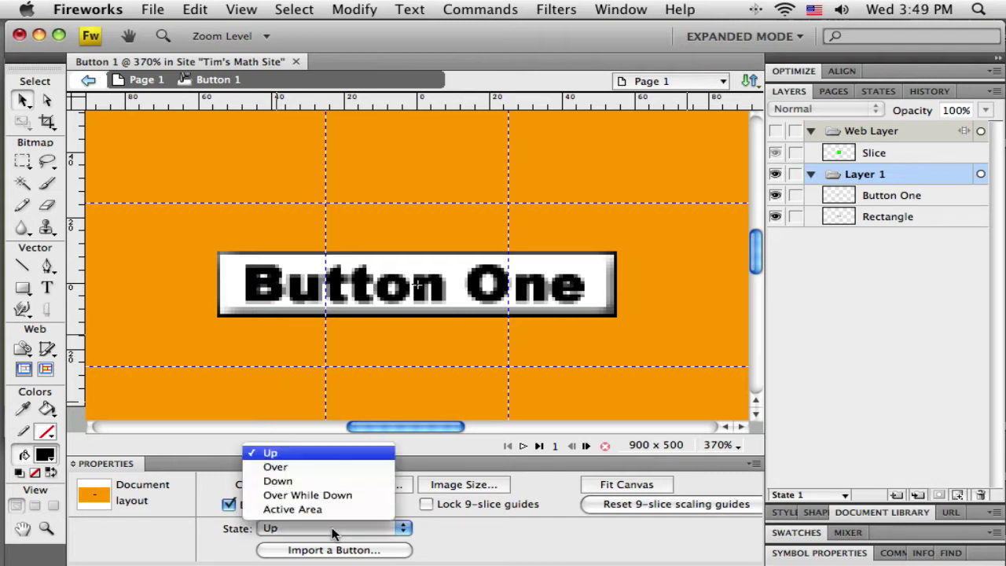
pyautogui.click(277, 467)
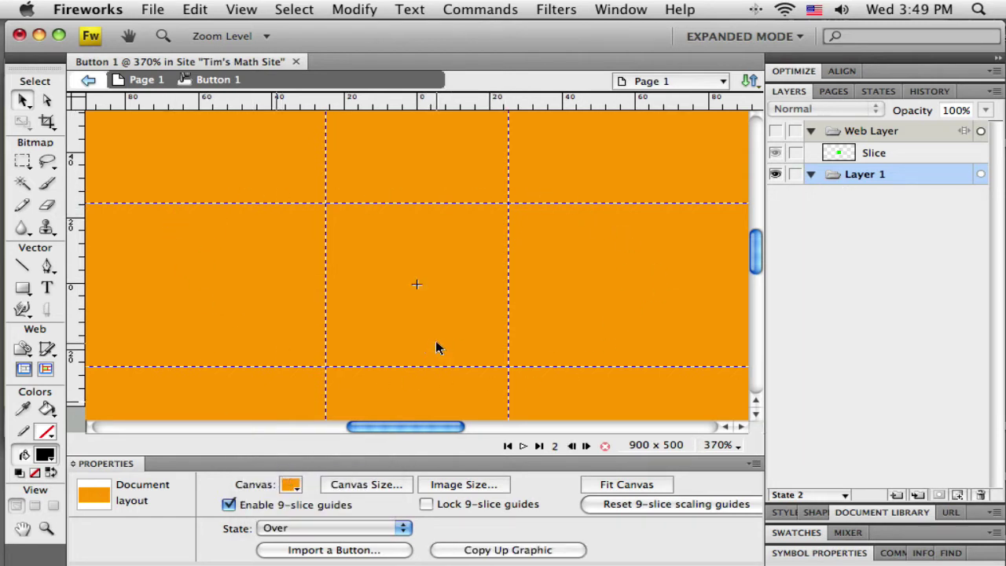
pyautogui.click(495, 551)
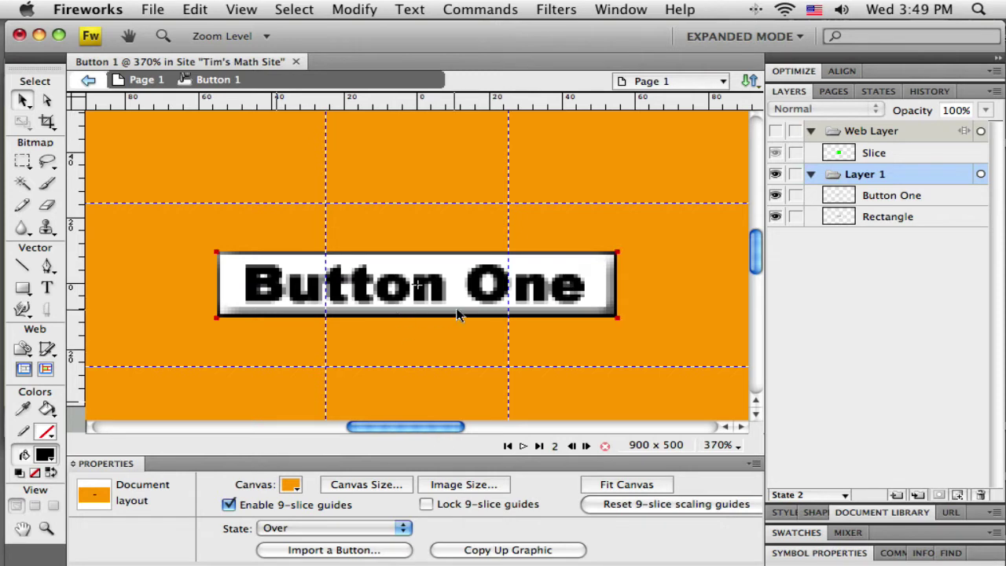
# Make the Over-state Button One text orange #FF9900 with a black outline.
pyautogui.click(472, 291)
pyautogui.click(473, 291)
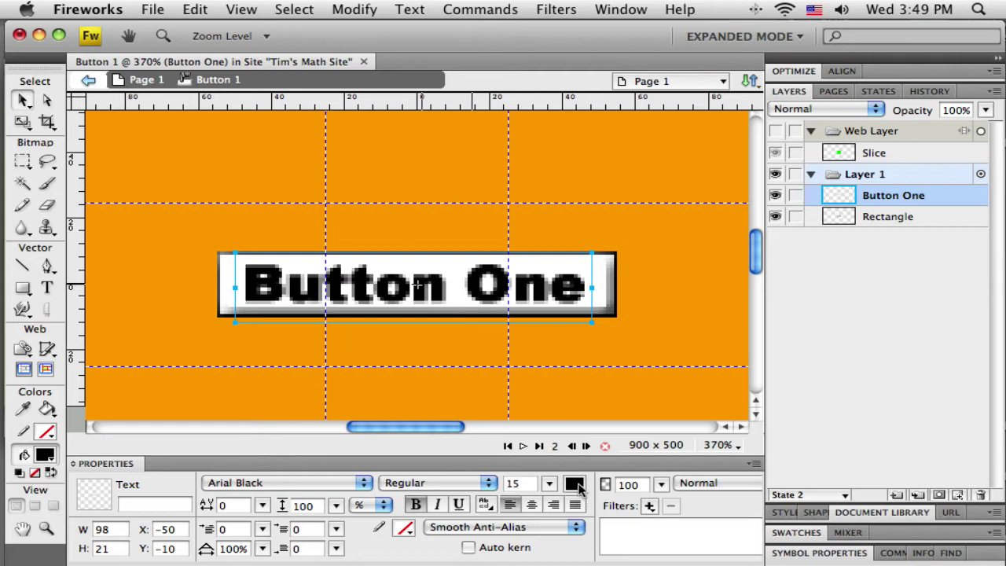
pyautogui.click(575, 484)
pyautogui.click(558, 397)
pyautogui.click(405, 527)
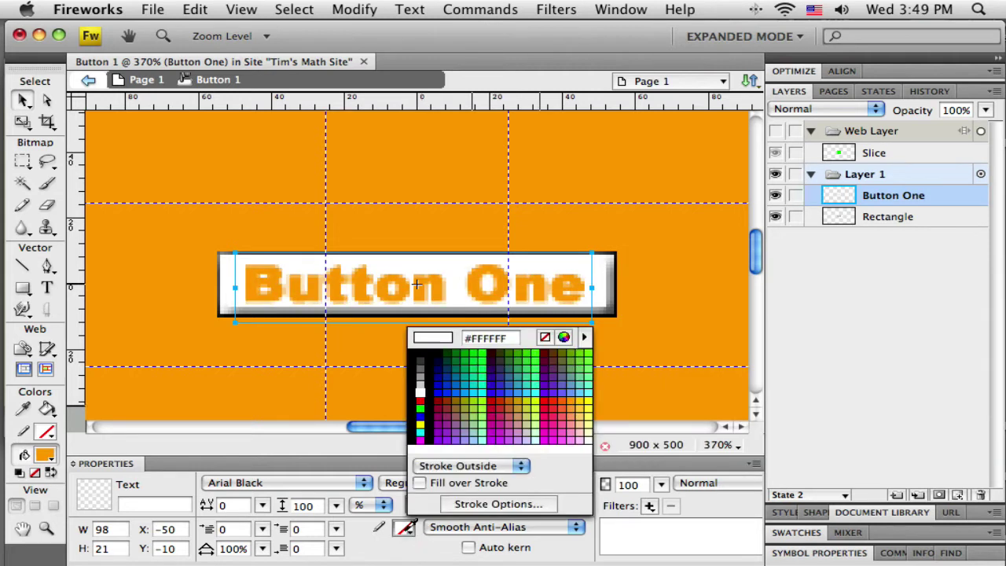
pyautogui.click(411, 353)
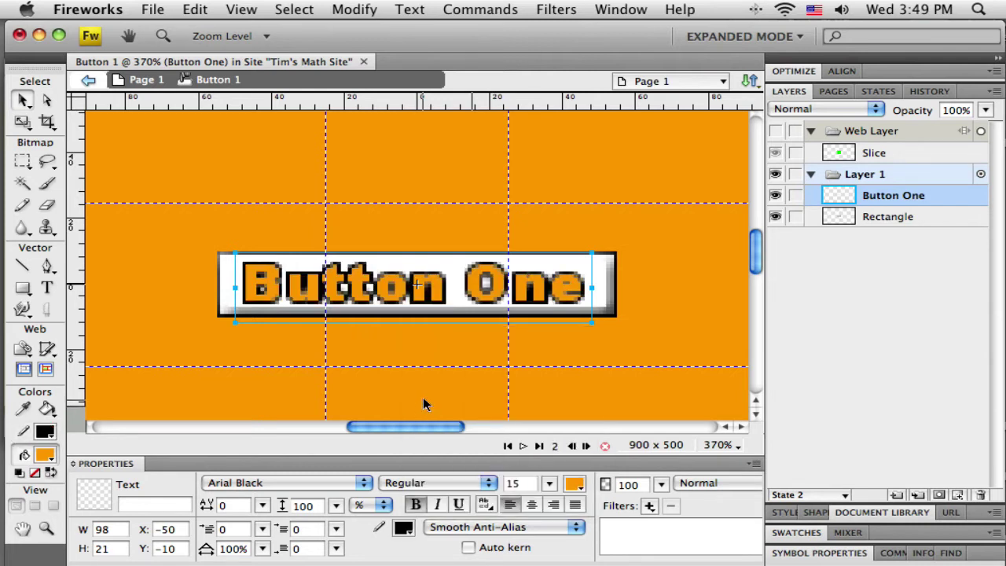
pyautogui.click(423, 397)
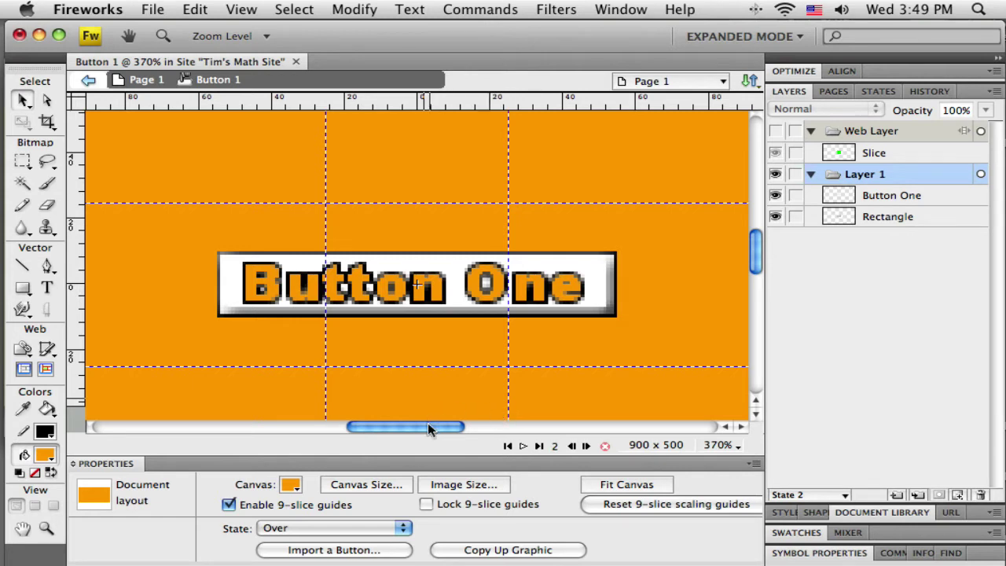
pyautogui.moveTo(431, 428)
pyautogui.mouseDown()
pyautogui.moveTo(384, 427)
pyautogui.moveTo(427, 424)
pyautogui.mouseUp()
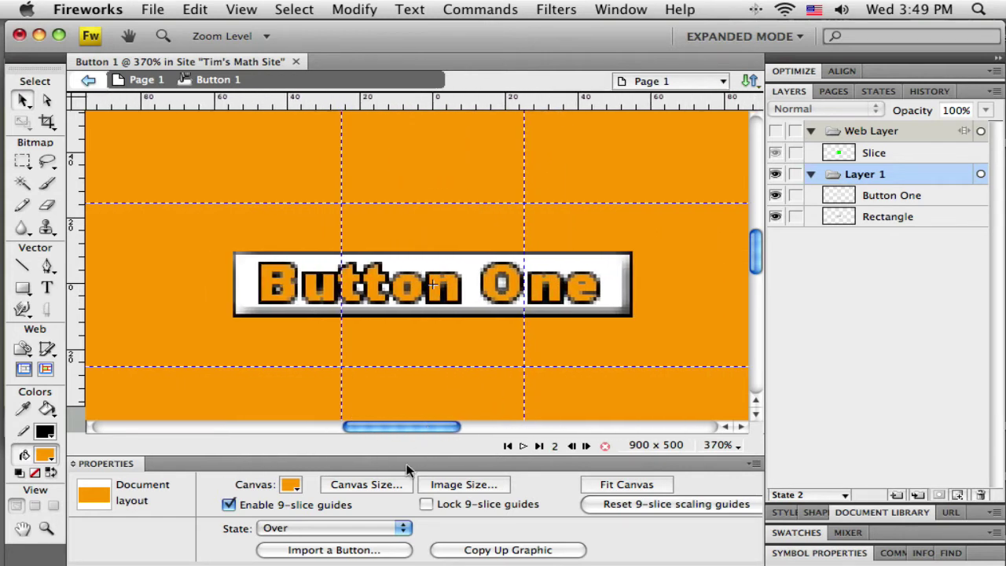
# Compare with the Up state, then return to the Over state.
pyautogui.click(346, 536)
pyautogui.click(334, 515)
pyautogui.click(330, 530)
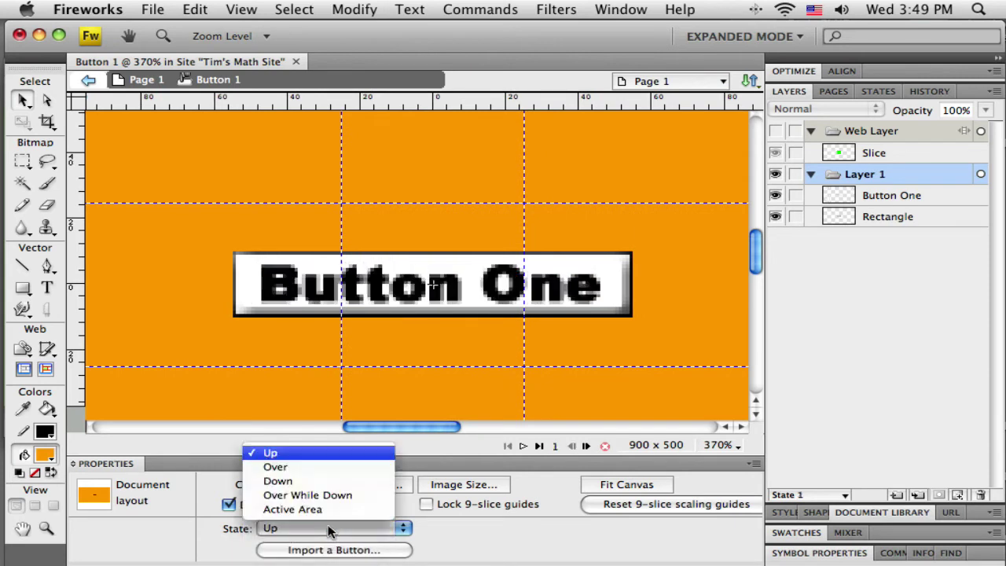
pyautogui.click(313, 470)
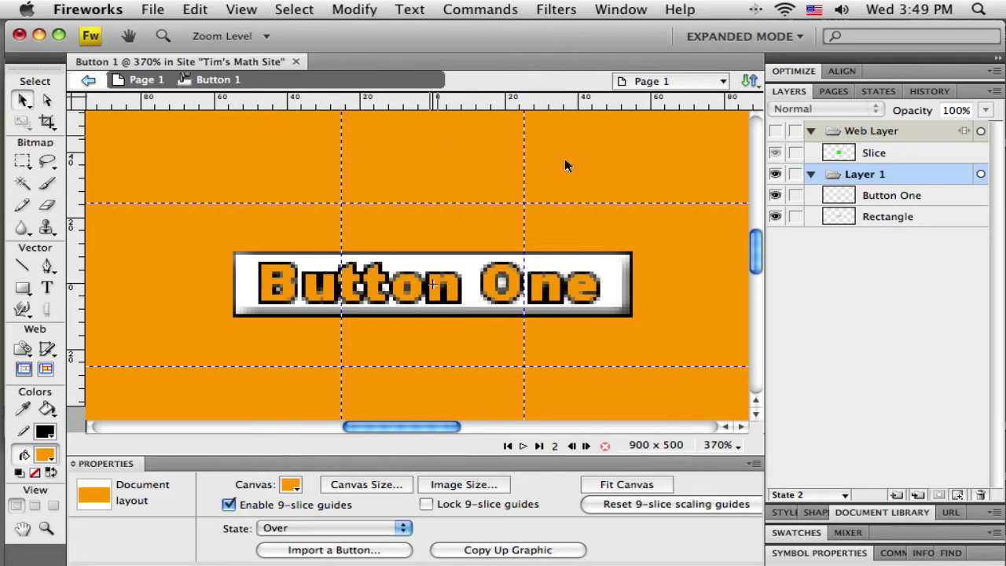
# Return to the layout page at 66% zoom and drag the button below the header, top-left.
pyautogui.click(143, 82)
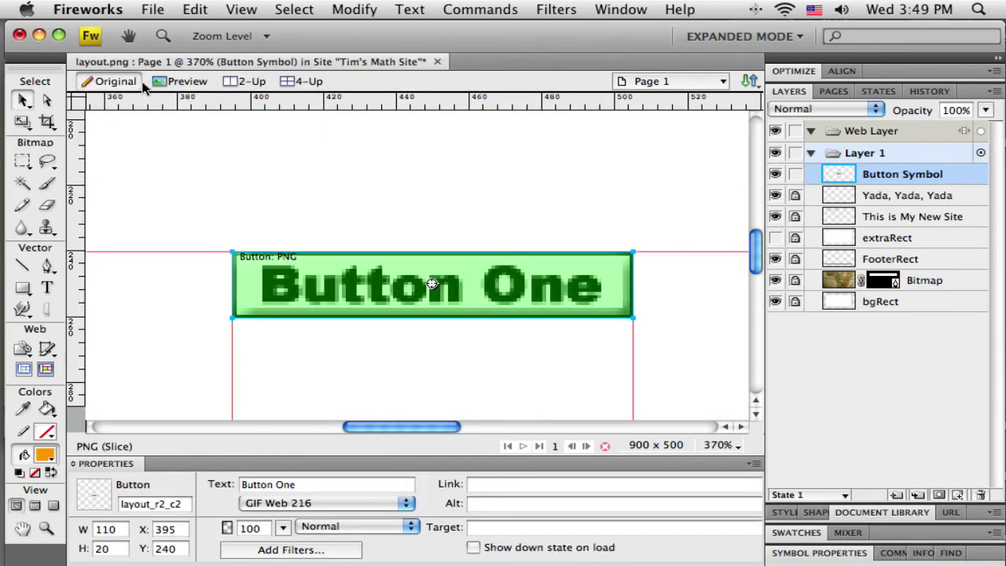
pyautogui.click(736, 445)
pyautogui.click(732, 395)
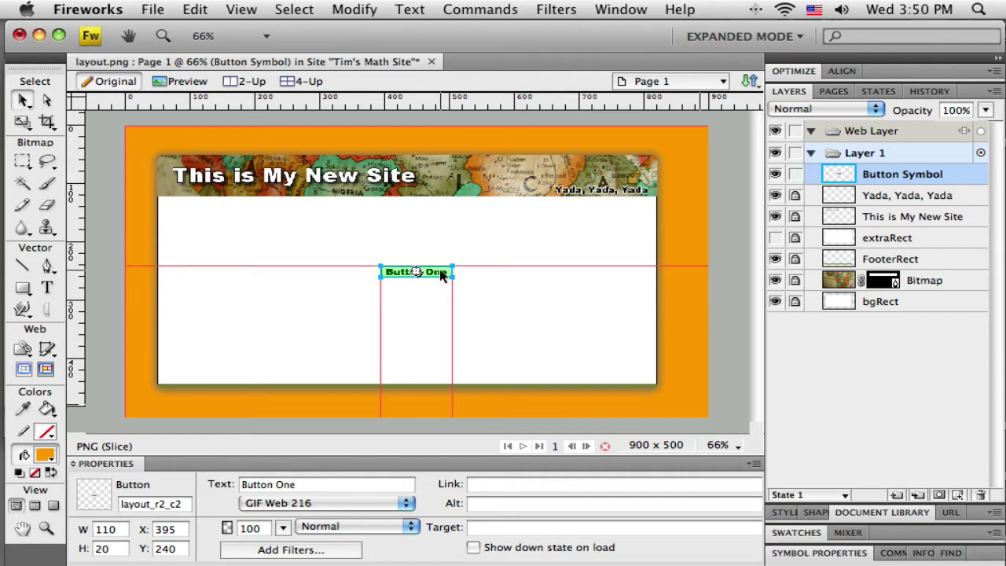
pyautogui.moveTo(435, 272); pyautogui.dragTo(210, 215)
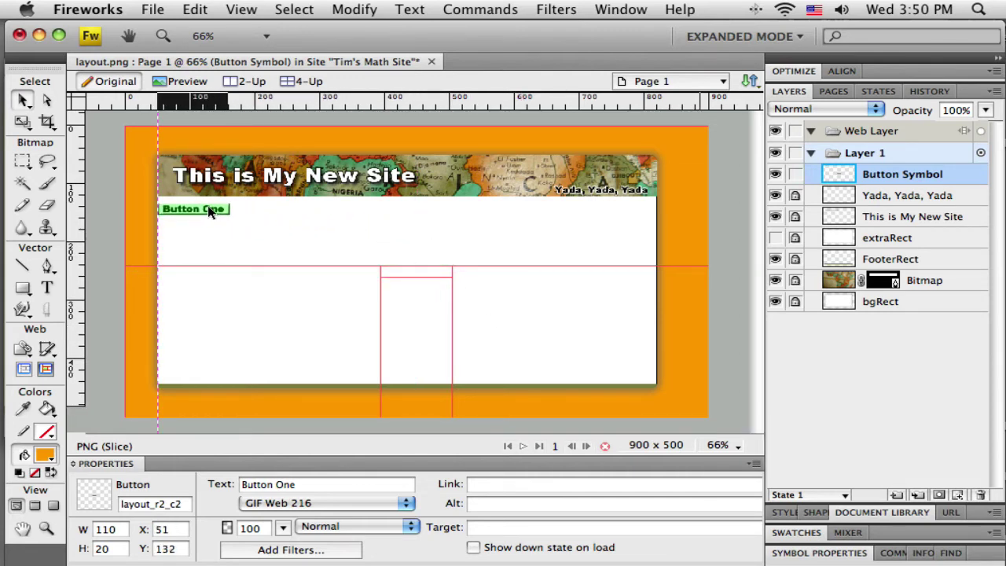
pyautogui.moveTo(211, 211); pyautogui.dragTo(211, 203)
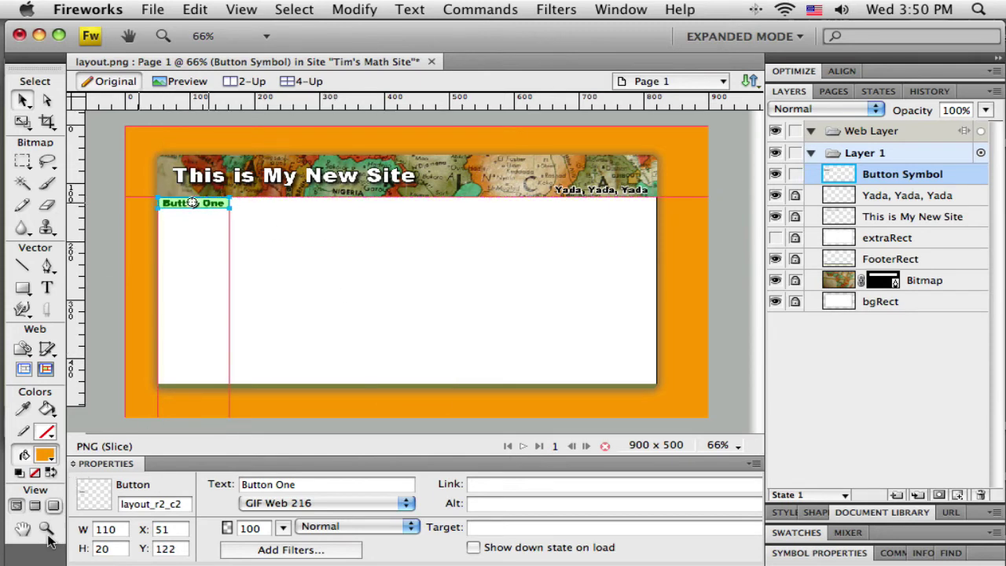
# Zoom in on the button and nudge it up and left until flush with the content area.
pyautogui.click(47, 528)
pyautogui.moveTo(135, 177); pyautogui.dragTo(301, 247)
pyautogui.click(23, 100)
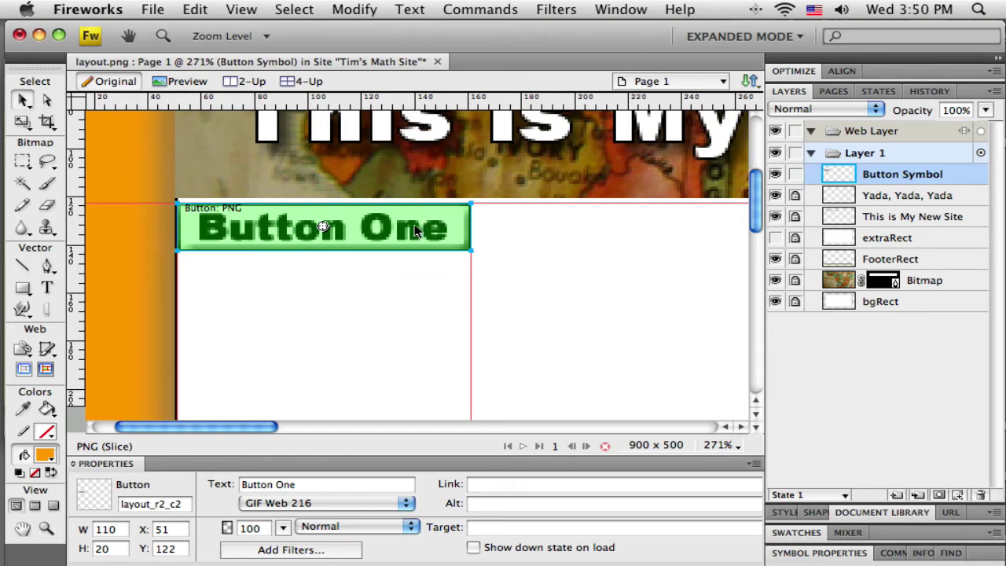
pyautogui.press('Up')
pyautogui.press('Up')
pyautogui.press('Left')
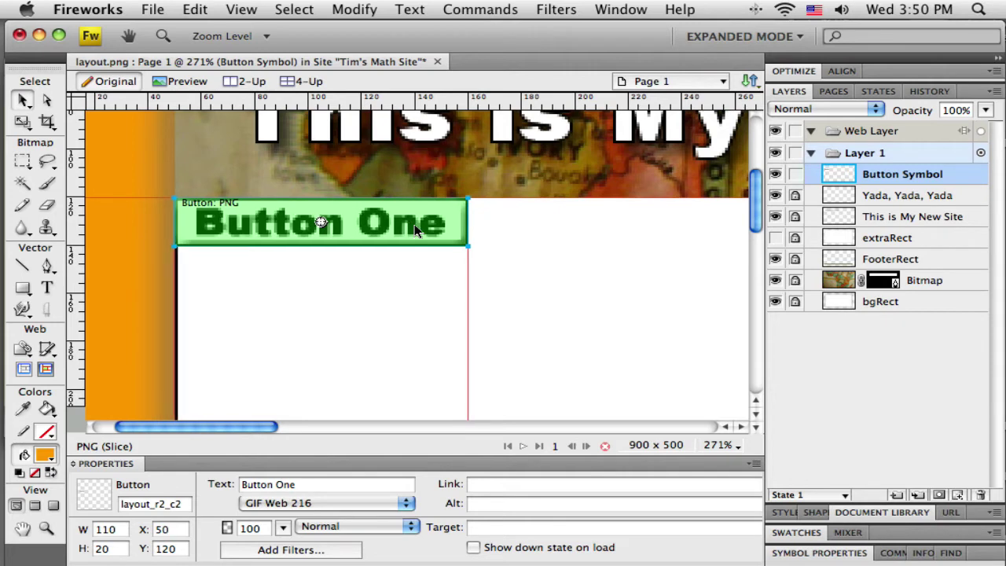
pyautogui.press('Up')
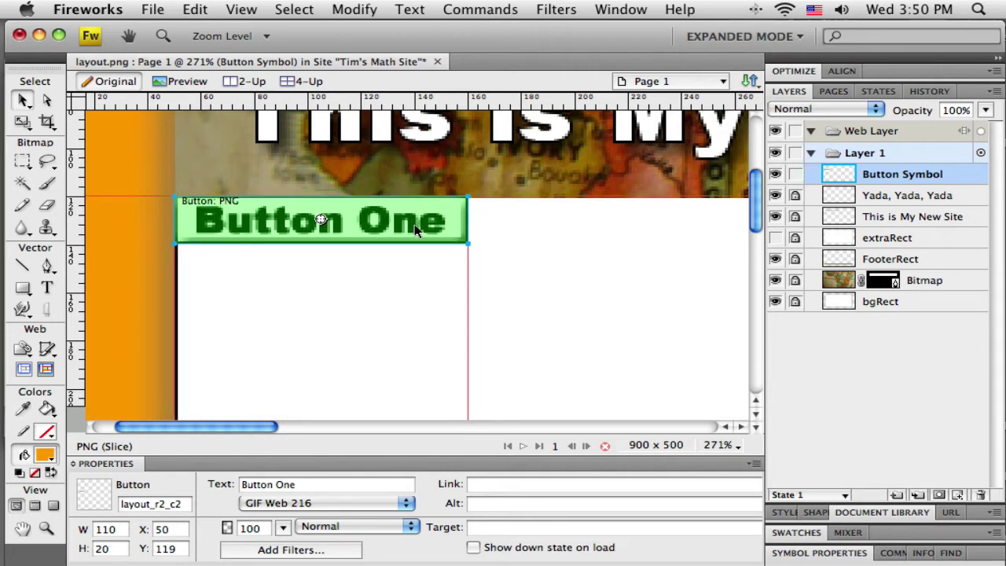
pyautogui.click(424, 298)
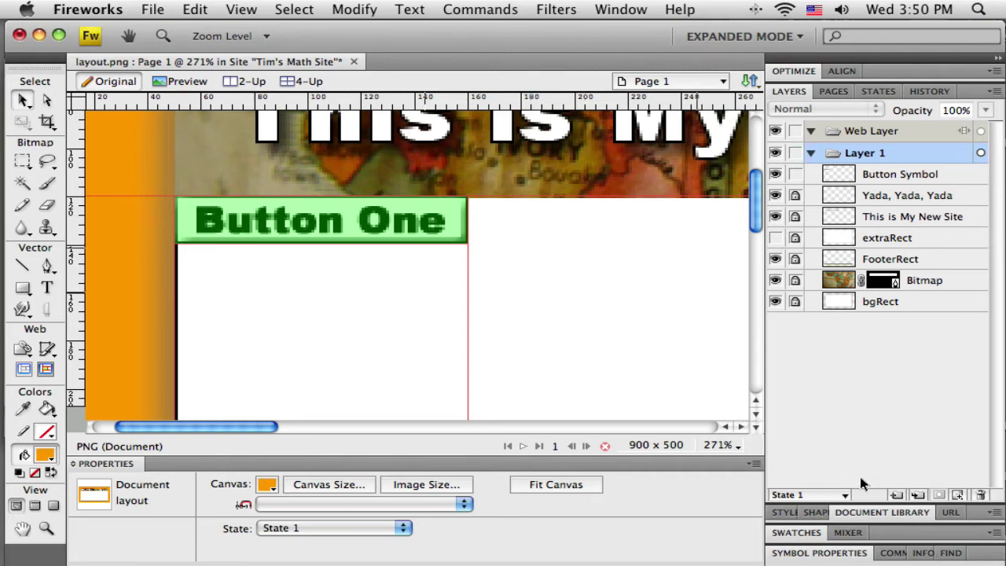
# Delete the unused blank Button symbol from the Document Library, leaving only Button 1.
pyautogui.click(880, 513)
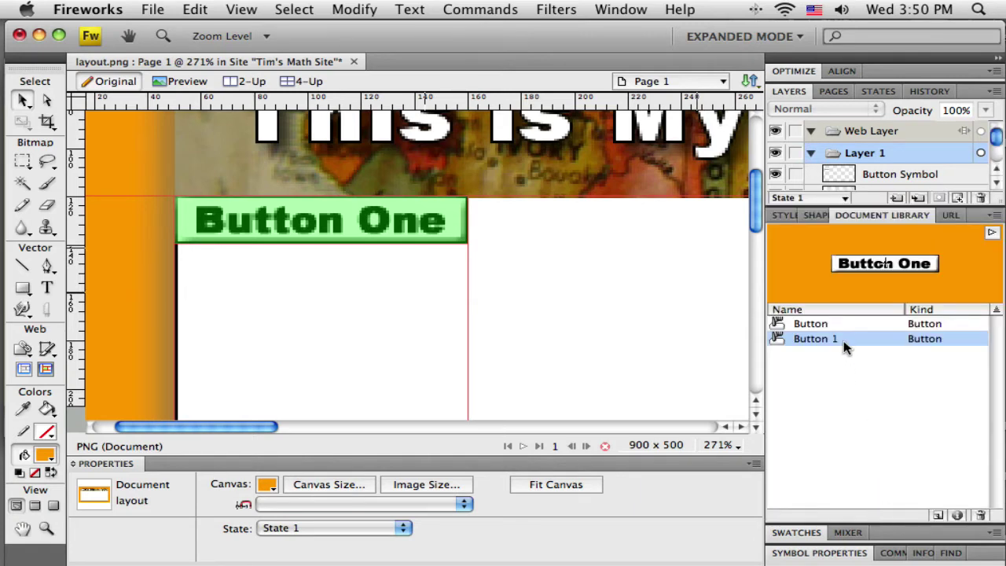
pyautogui.click(822, 325)
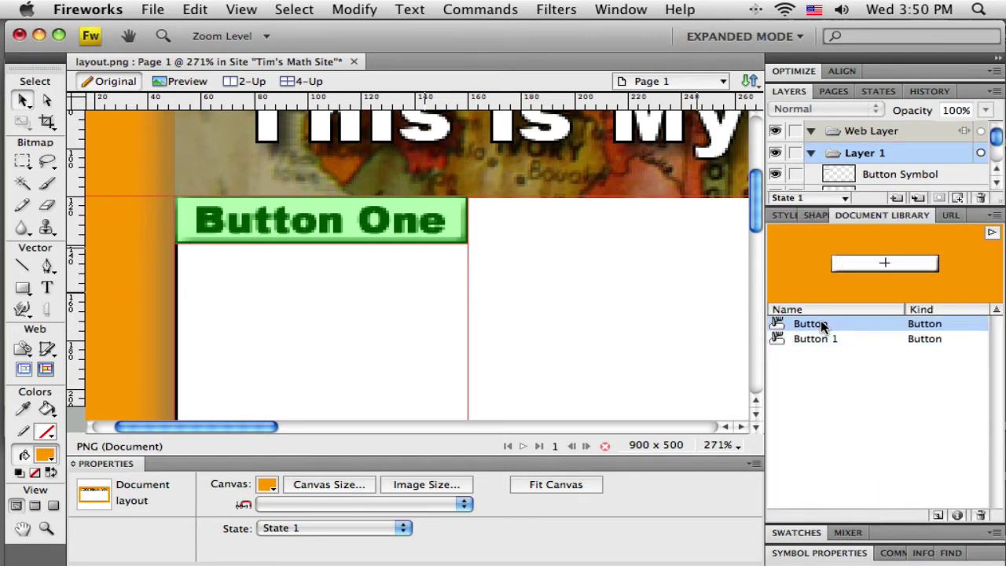
pyautogui.click(981, 517)
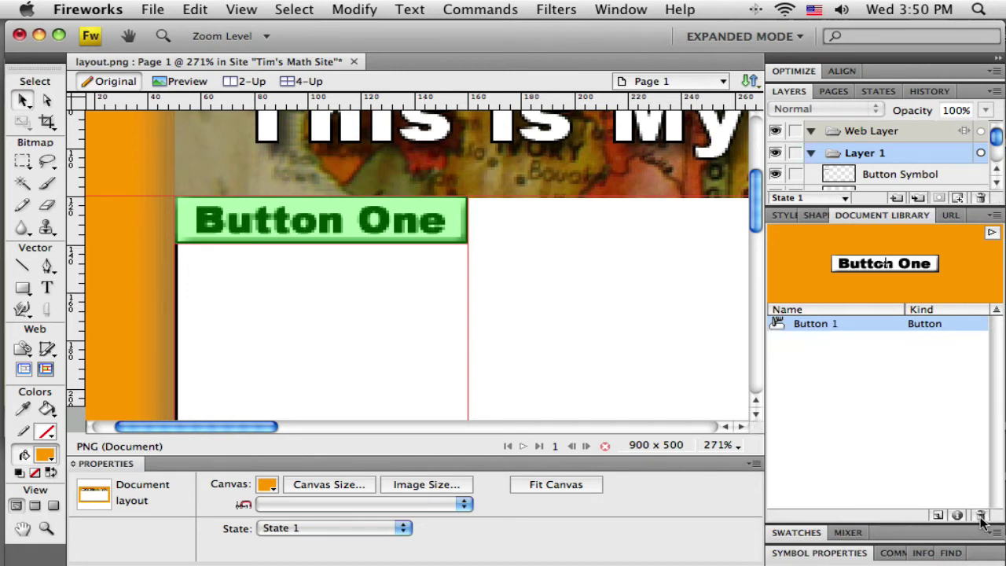
pyautogui.click(878, 372)
pyautogui.click(820, 327)
pyautogui.click(620, 10)
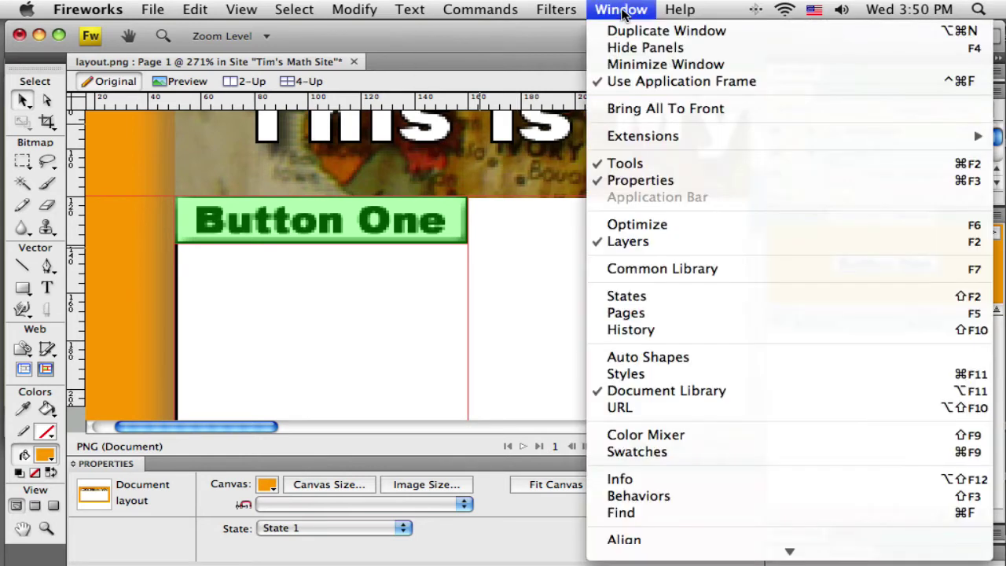
pyautogui.click(663, 392)
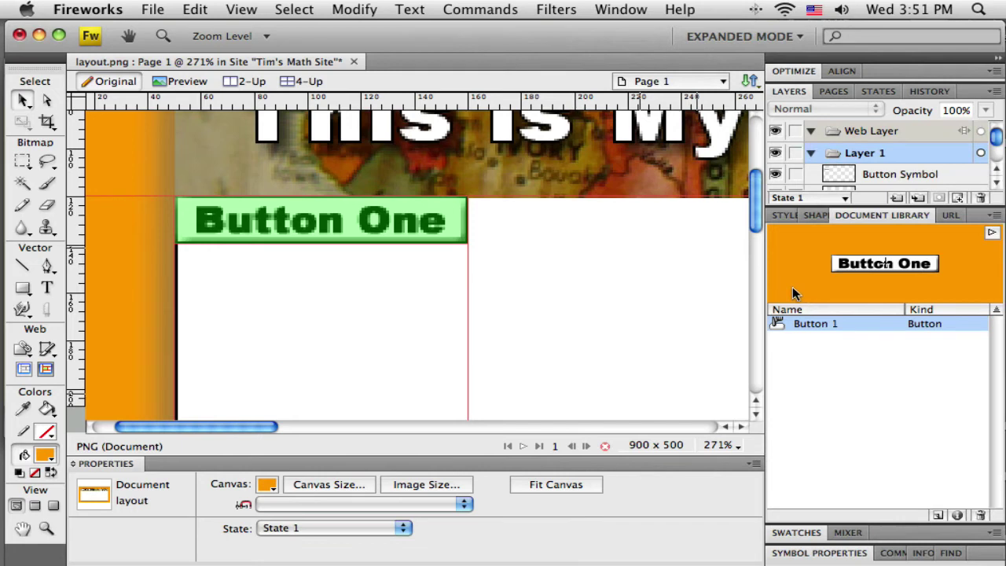
# Drag two Button 1 instances from the library beside the first and nudge them into line.
pyautogui.moveTo(224, 430); pyautogui.dragTo(243, 433)
pyautogui.moveTo(895, 253); pyautogui.dragTo(582, 249)
pyautogui.moveTo(692, 250); pyautogui.dragTo(665, 228)
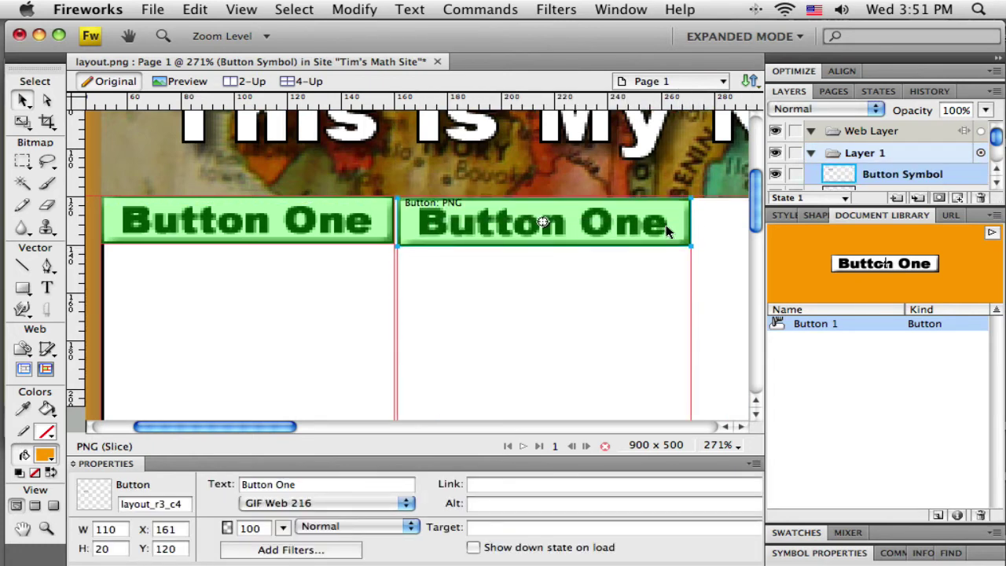
pyautogui.press('Up')
pyautogui.press('Left')
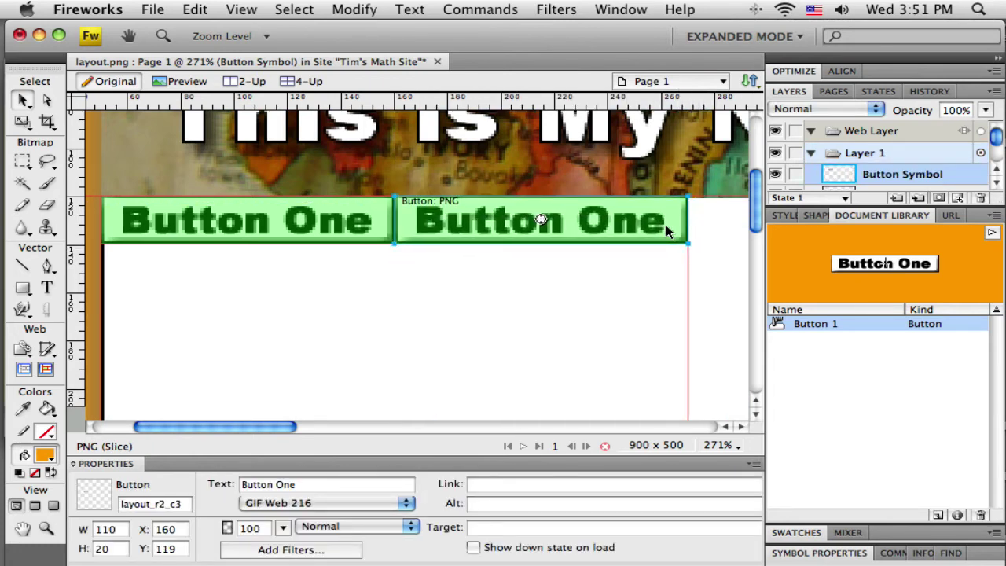
pyautogui.moveTo(267, 428); pyautogui.dragTo(392, 430)
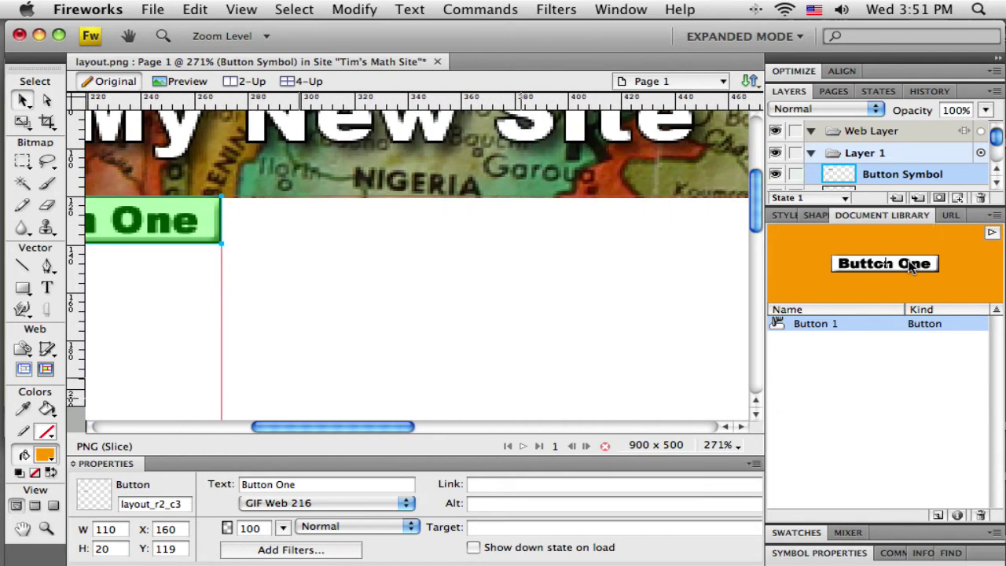
pyautogui.moveTo(473, 245); pyautogui.dragTo(359, 229)
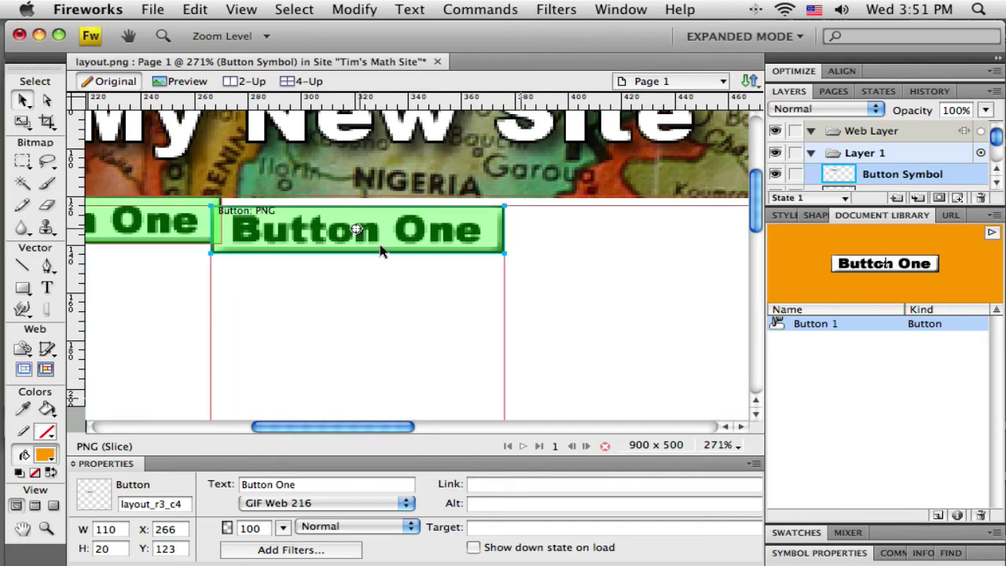
pyautogui.press('Right')
pyautogui.press('Right')
pyautogui.press('Right')
pyautogui.press('Right')
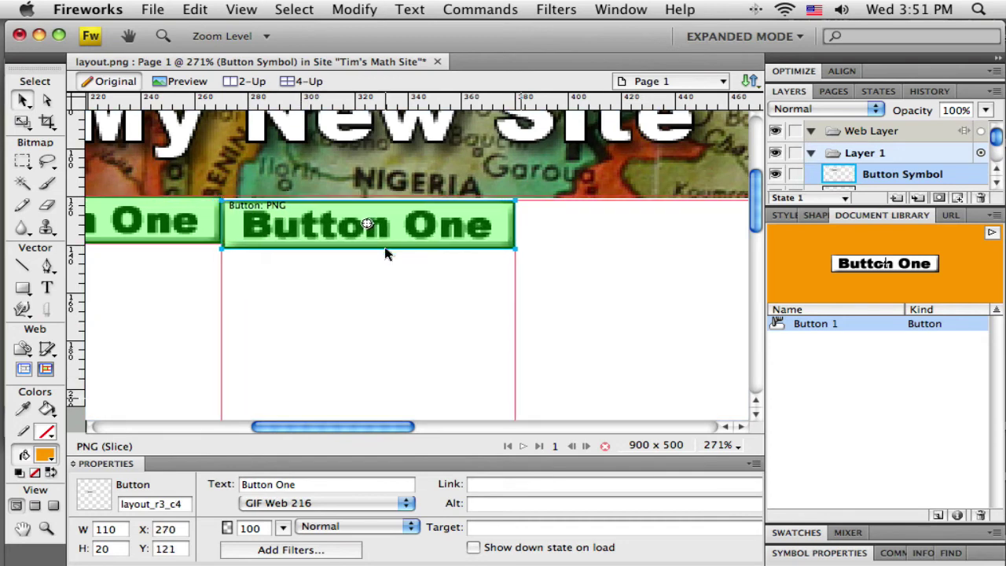
pyautogui.press('Up')
pyautogui.press('Up')
pyautogui.press('Up')
pyautogui.press('Up')
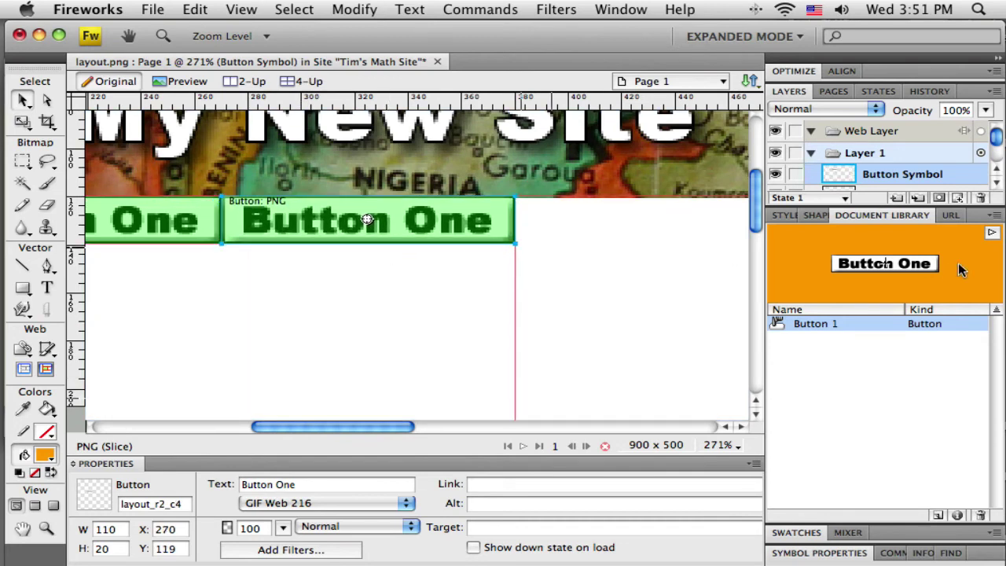
# Add two more Button One instances, butting each flush against its neighbour.
pyautogui.moveTo(923, 267); pyautogui.dragTo(682, 242)
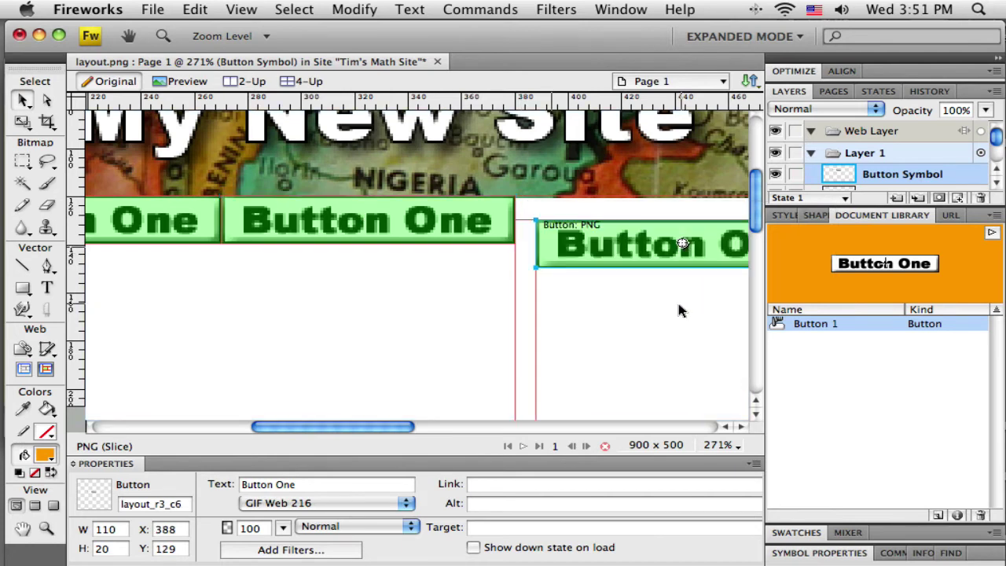
pyautogui.press('Up')
pyautogui.press('Up')
pyautogui.press('Up')
pyautogui.press('Up')
pyautogui.press('Up')
pyautogui.press('Up')
pyautogui.press('Up')
pyautogui.press('Up')
pyautogui.press('Up')
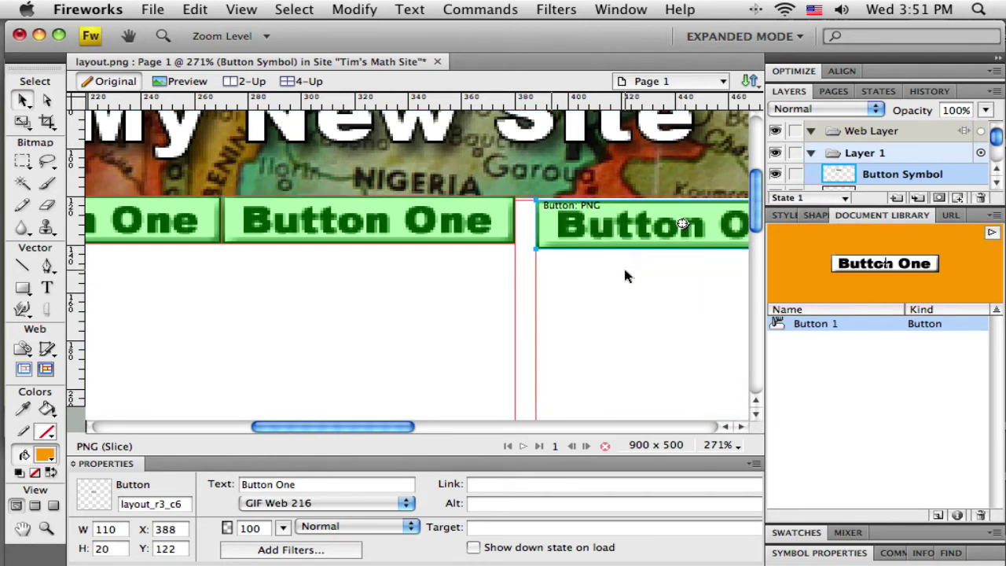
pyautogui.press('Up')
pyautogui.press('Left')
pyautogui.press('Left')
pyautogui.press('Left')
pyautogui.press('Left')
pyautogui.press('Left')
pyautogui.press('Left')
pyautogui.press('Left')
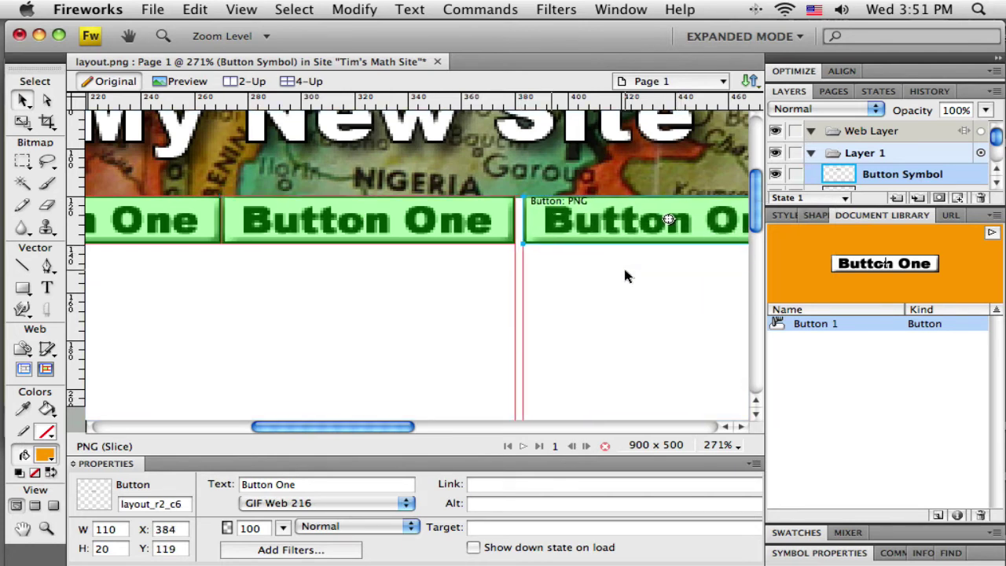
pyautogui.press('Left')
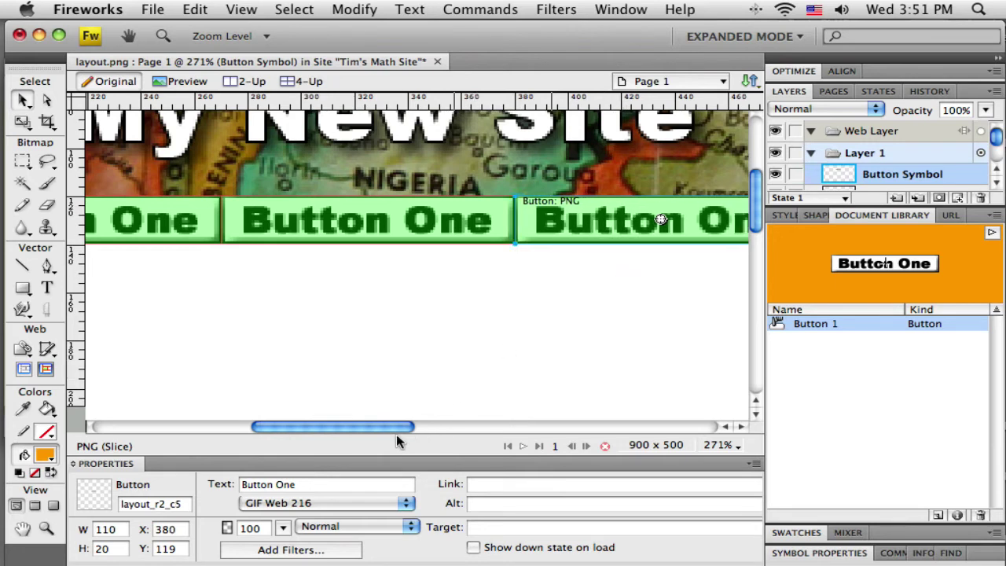
pyautogui.moveTo(378, 428); pyautogui.dragTo(499, 430)
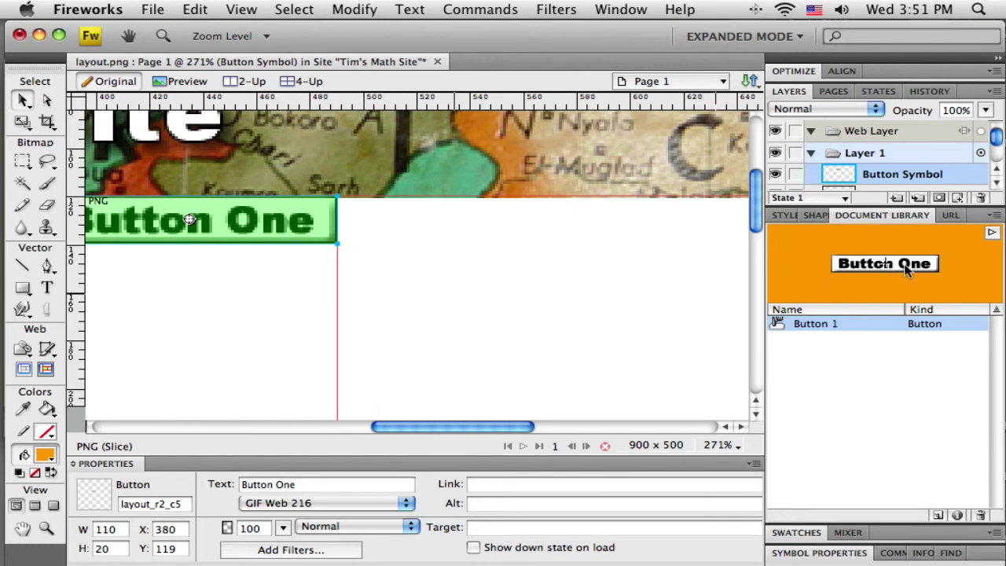
pyautogui.moveTo(888, 267); pyautogui.dragTo(507, 255)
pyautogui.press('Up')
pyautogui.press('Up')
pyautogui.press('Up')
pyautogui.press('Up')
pyautogui.press('Up')
pyautogui.press('Up')
pyautogui.press('Up')
pyautogui.press('Up')
pyautogui.press('Up')
pyautogui.press('Up')
pyautogui.press('Up')
pyautogui.press('Left')
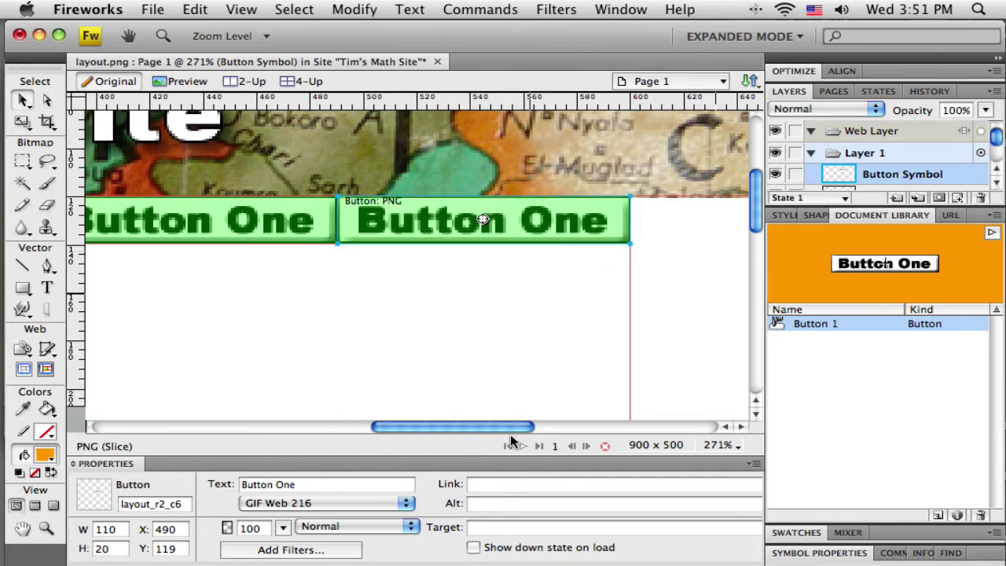
# Place the final two instances to finish the row, the last at X 710, Y 119.
pyautogui.moveTo(512, 426); pyautogui.dragTo(619, 428)
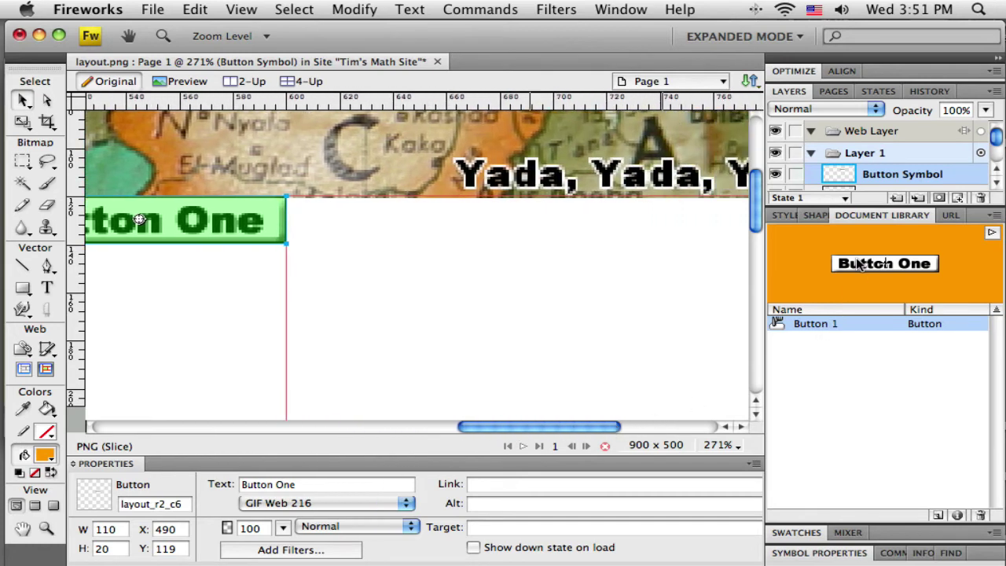
pyautogui.moveTo(859, 265); pyautogui.dragTo(425, 263)
pyautogui.press('Right')
pyautogui.press('Right')
pyautogui.press('Right')
pyautogui.press('Right')
pyautogui.press('Right')
pyautogui.press('Right')
pyautogui.press('Right')
pyautogui.press('Right')
pyautogui.press('Right')
pyautogui.press('Right')
pyautogui.press('Right')
pyautogui.press('Right')
pyautogui.press('Right')
pyautogui.press('Right')
pyautogui.press('Right')
pyautogui.press('Right')
pyautogui.press('Right')
pyautogui.press('Right')
pyautogui.press('Right')
pyautogui.press('Right')
pyautogui.press('Right')
pyautogui.press('Right')
pyautogui.press('Right')
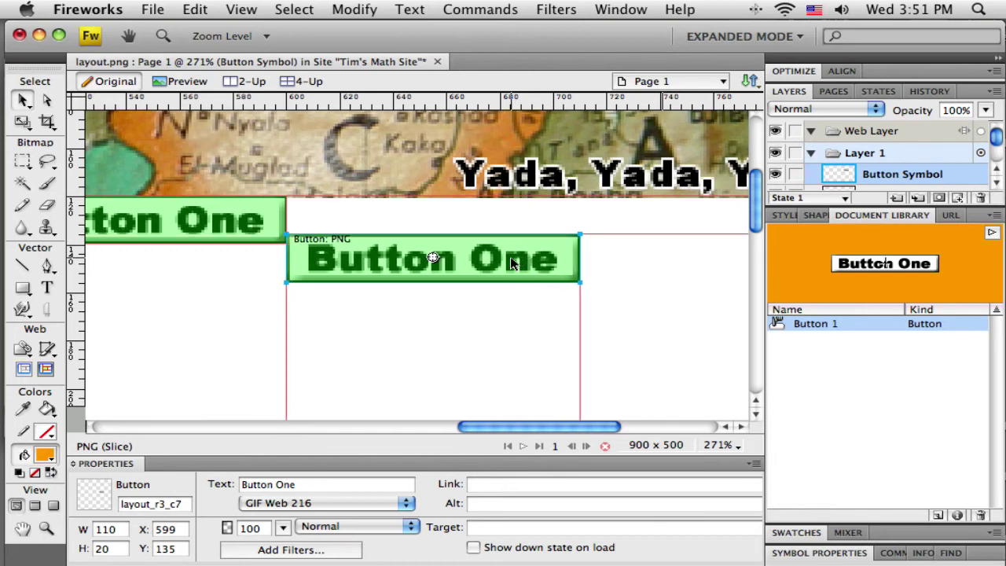
pyautogui.press('Up')
pyautogui.press('Up')
pyautogui.press('Up')
pyautogui.press('Up')
pyautogui.press('Up')
pyautogui.press('Up')
pyautogui.press('Up')
pyautogui.press('Up')
pyautogui.press('Up')
pyautogui.press('Up')
pyautogui.press('Up')
pyautogui.press('Up')
pyautogui.press('Up')
pyautogui.press('Up')
pyautogui.press('Up')
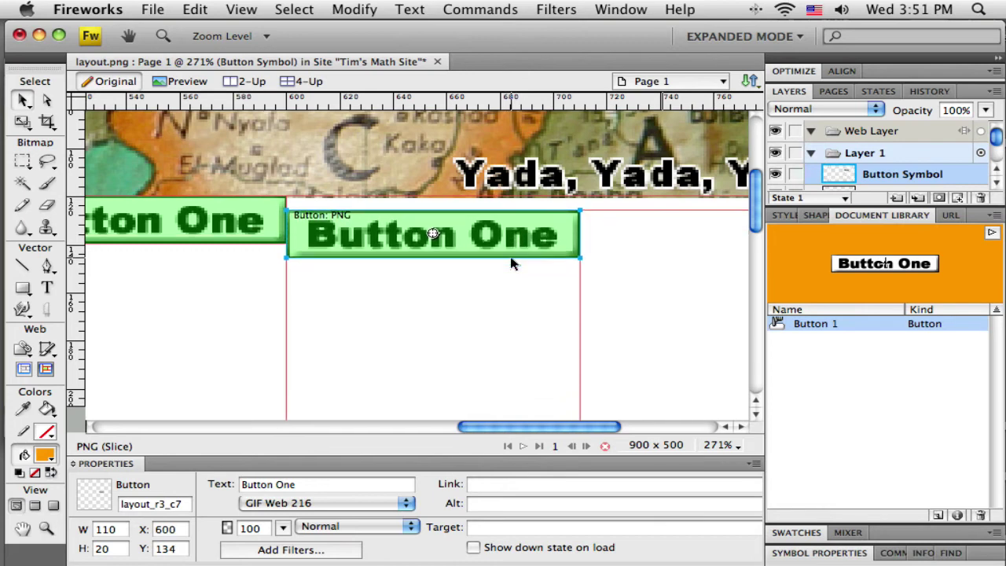
pyautogui.press('Up')
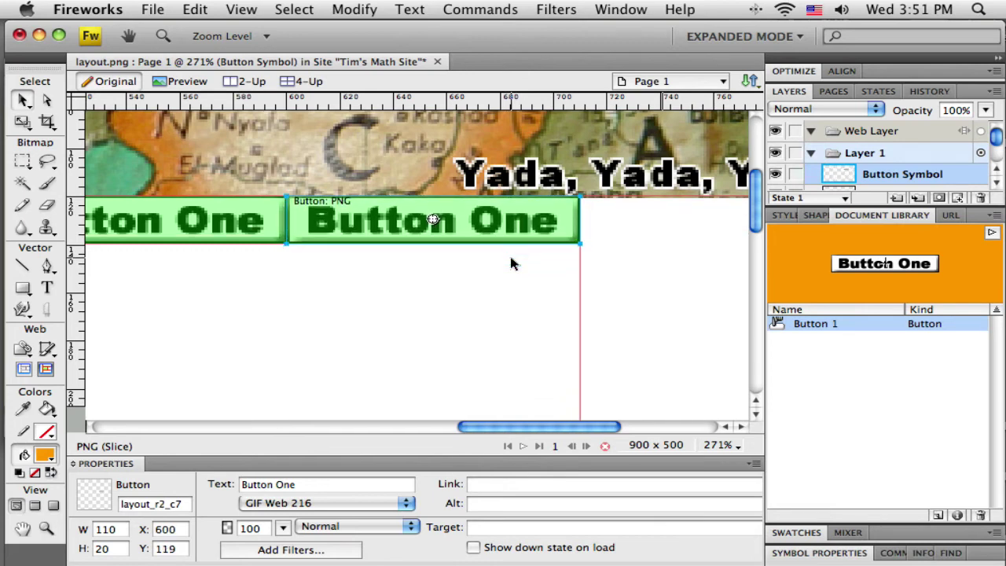
pyautogui.moveTo(568, 425); pyautogui.dragTo(619, 426)
pyautogui.moveTo(863, 273); pyautogui.dragTo(588, 252)
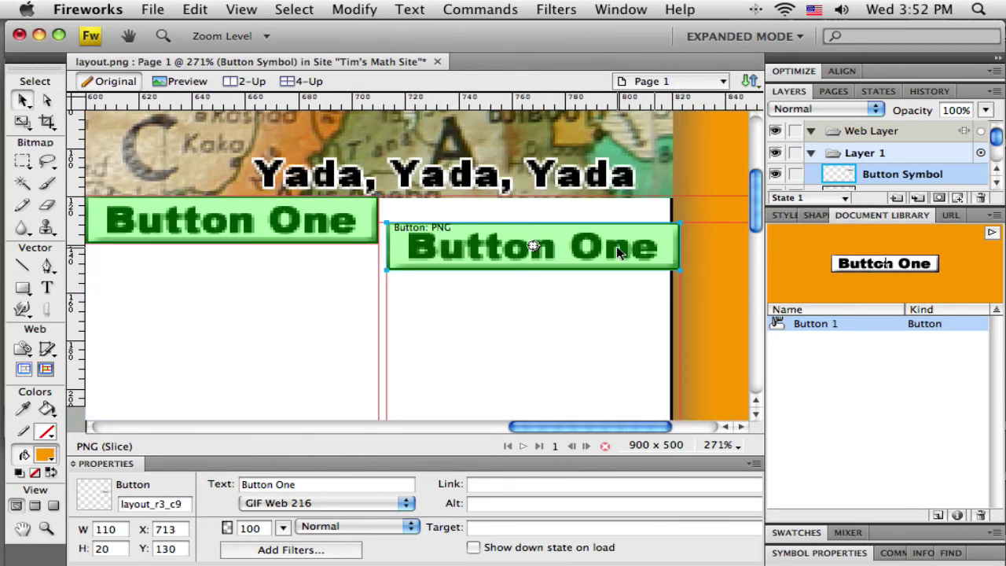
pyautogui.press('Up')
pyautogui.press('Up')
pyautogui.press('Up')
pyautogui.press('Up')
pyautogui.press('Up')
pyautogui.press('Up')
pyautogui.press('Up')
pyautogui.press('Up')
pyautogui.press('Up')
pyautogui.press('Up')
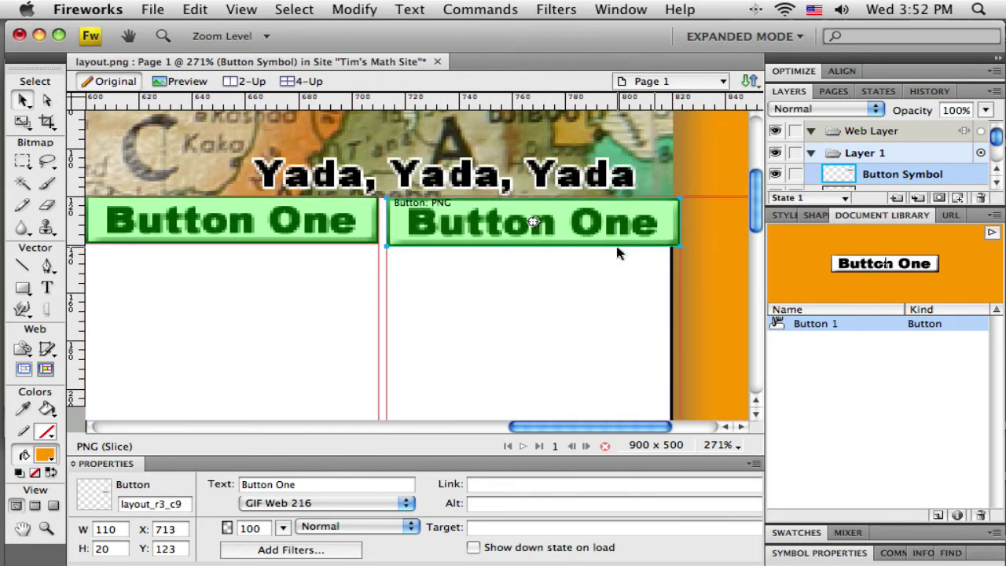
pyautogui.press('Left')
pyautogui.press('Left')
pyautogui.press('Left')
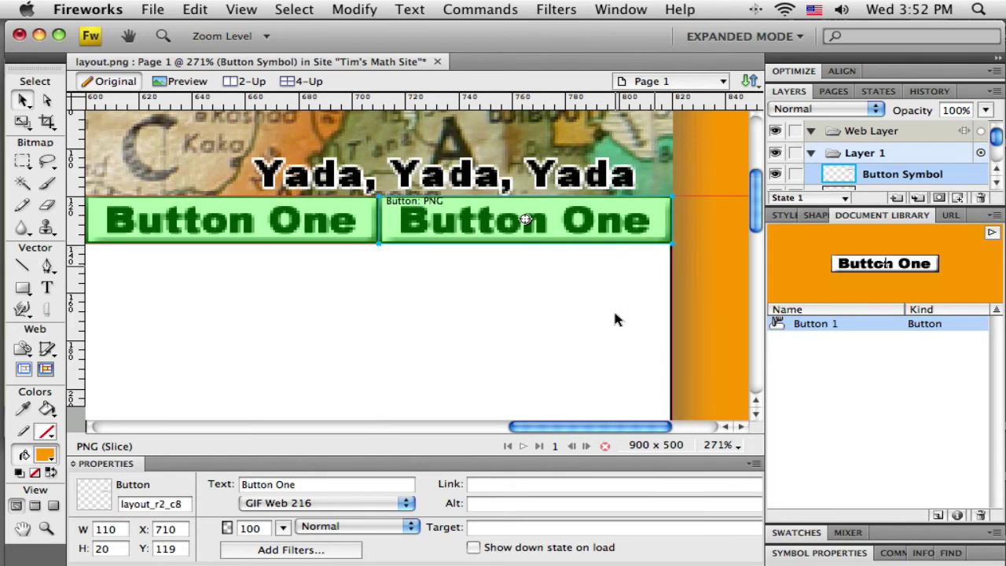
pyautogui.moveTo(630, 426); pyautogui.dragTo(236, 427)
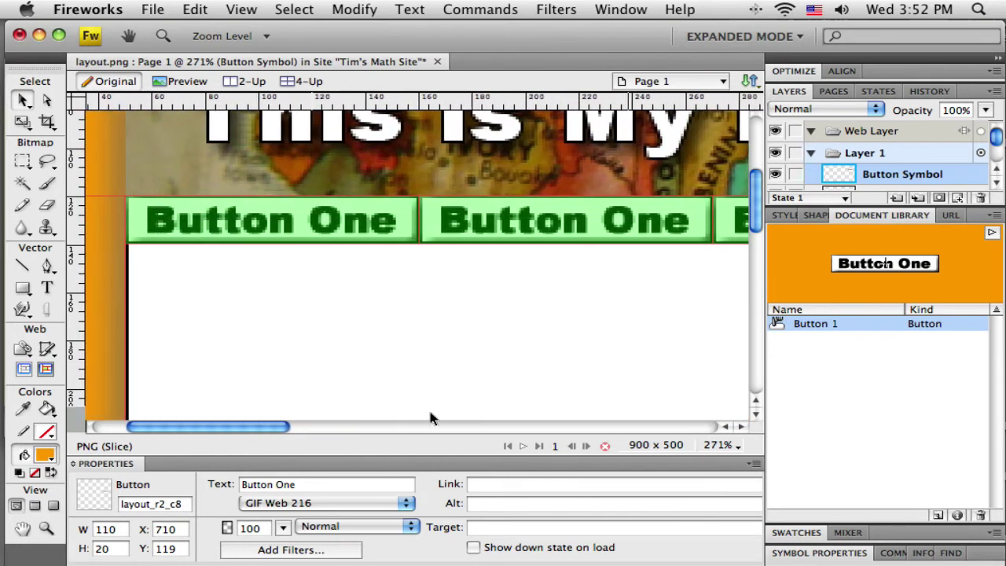
# Zoom to 66% and relabel the first nav button Calendar.
pyautogui.click(728, 445)
pyautogui.click(730, 396)
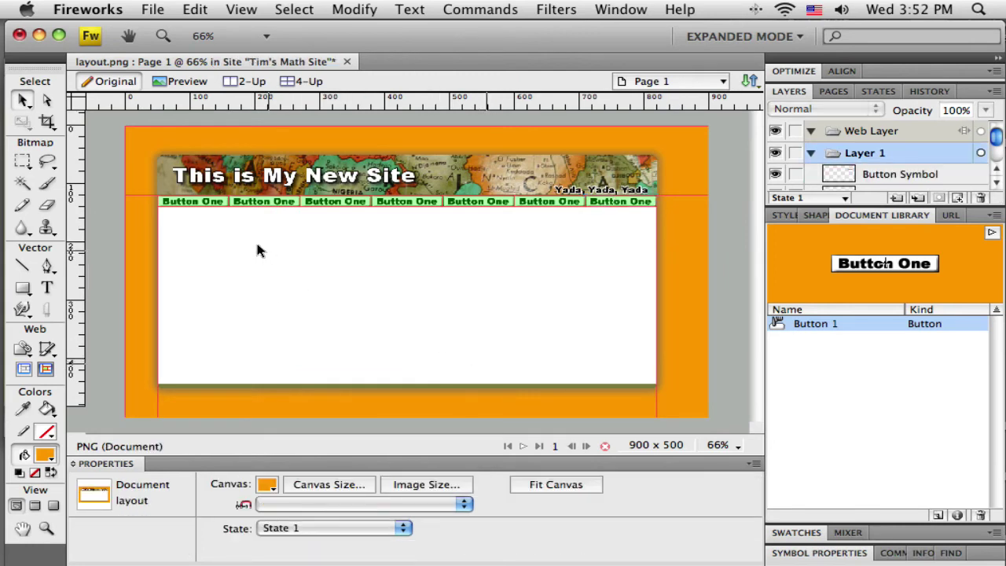
pyautogui.click(200, 203)
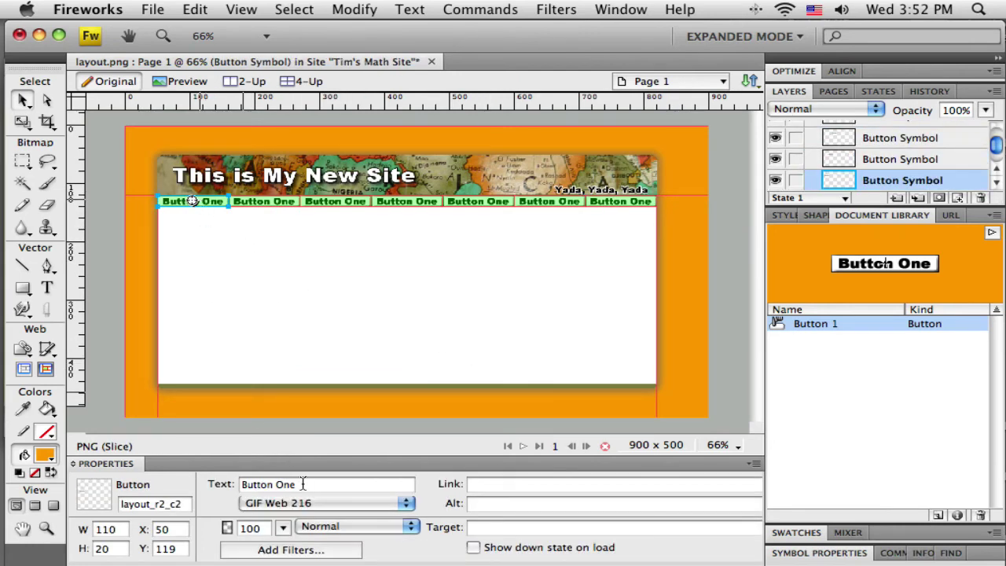
pyautogui.click(240, 484)
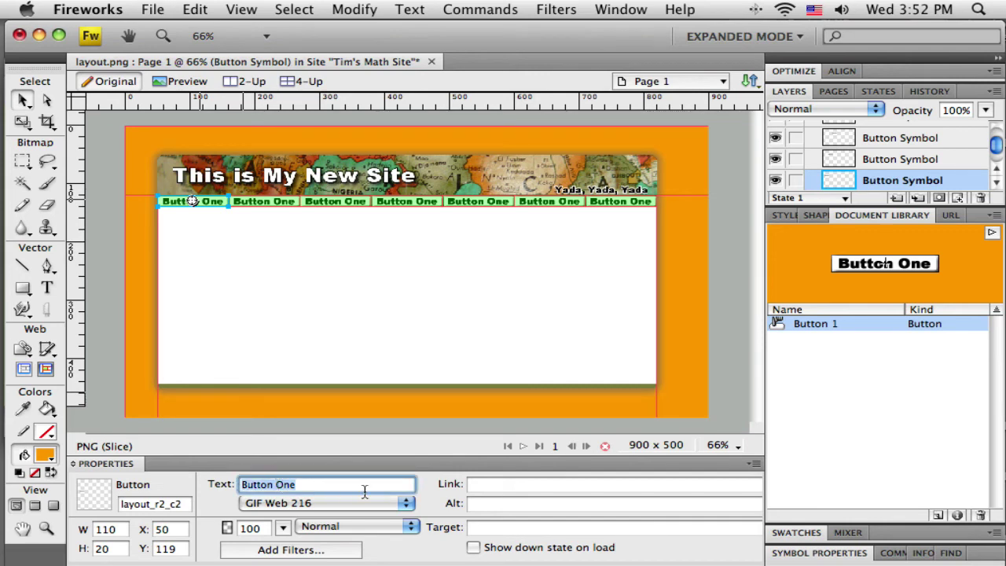
pyautogui.write('Calendar')
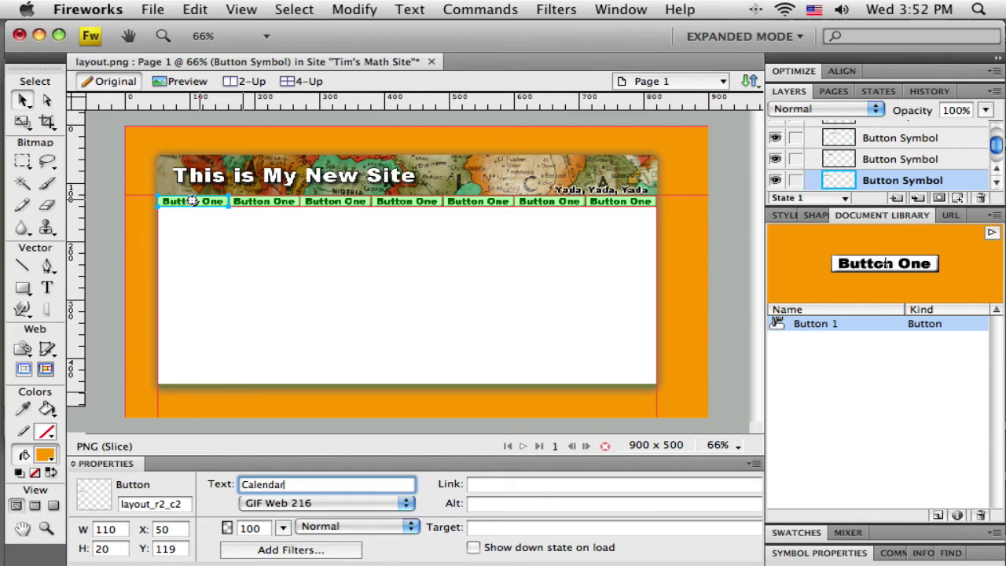
pyautogui.press('Return')
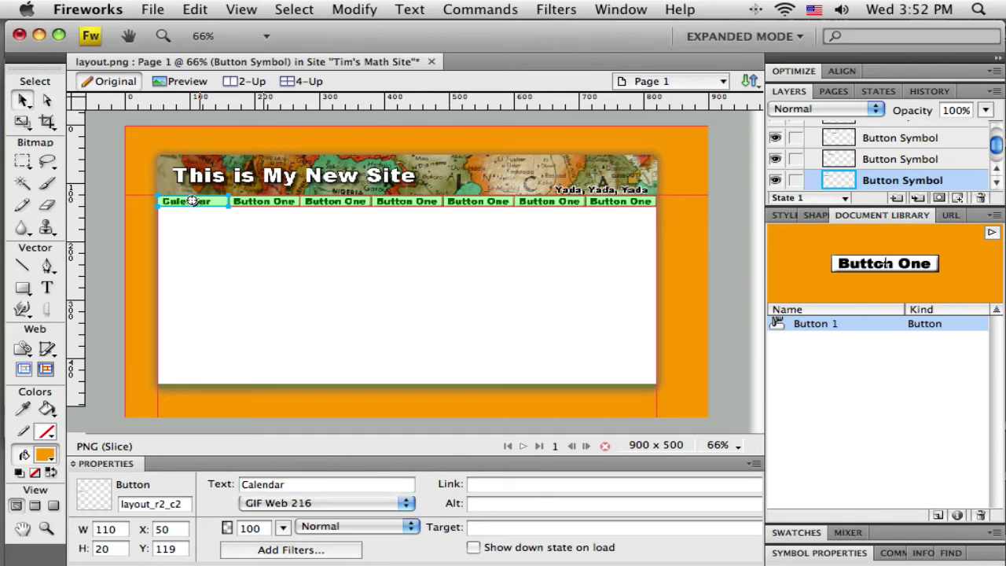
pyautogui.click(350, 266)
# Relabel the second nav button Homework.
pyautogui.click(287, 202)
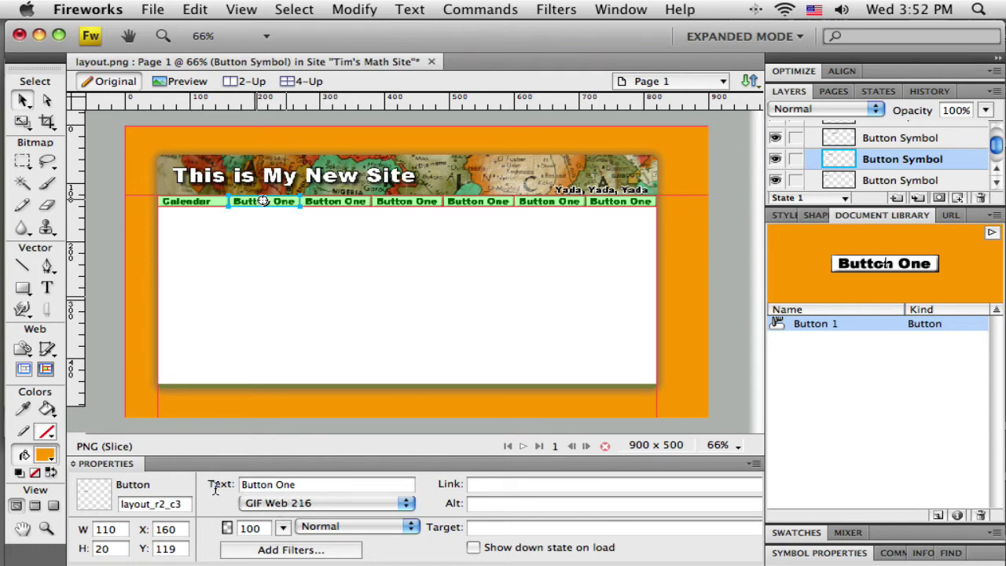
pyautogui.click(323, 482)
pyautogui.write('H')
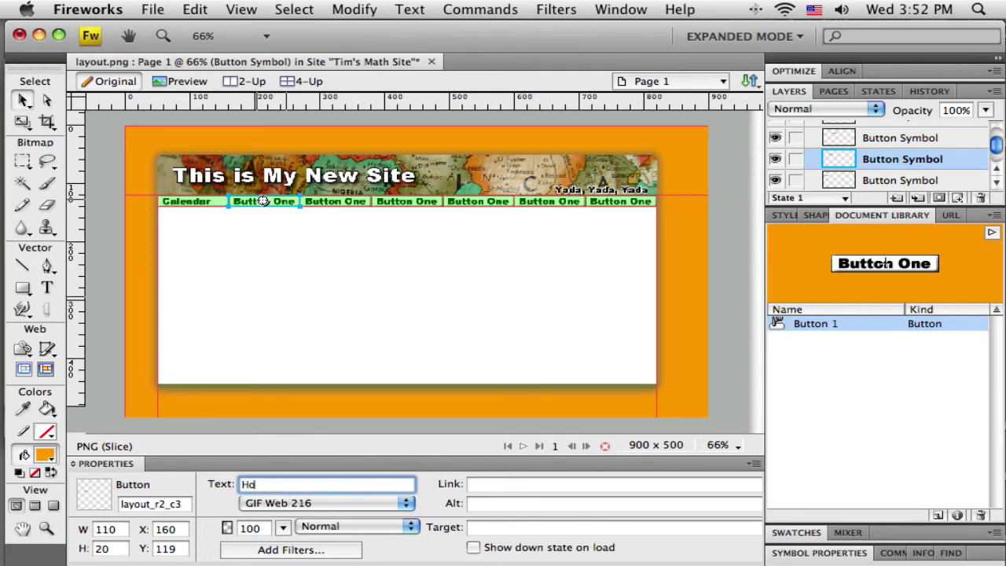
pyautogui.write('omework')
pyautogui.press('Return')
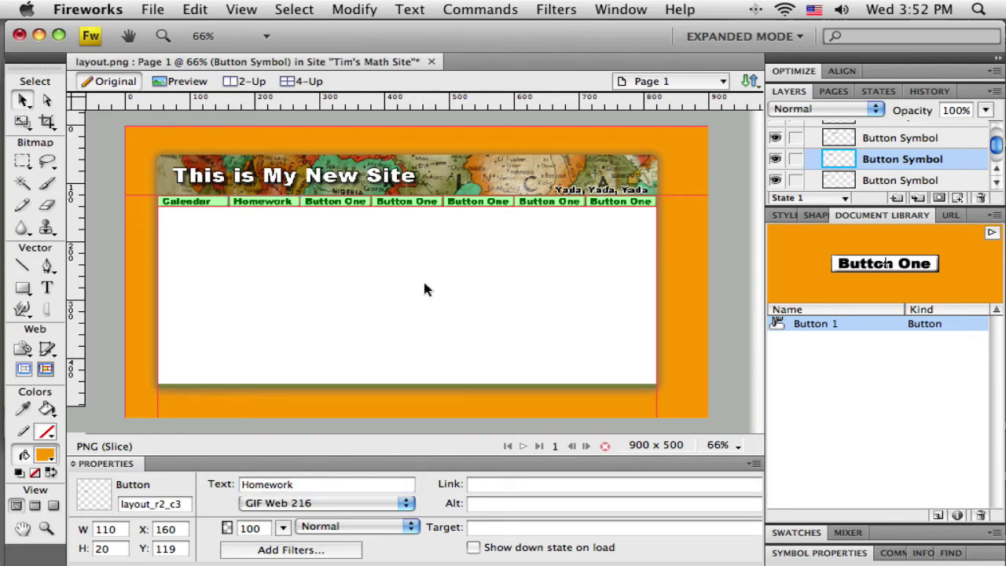
pyautogui.click(424, 289)
# Relabel the last nav button Home.
pyautogui.click(606, 206)
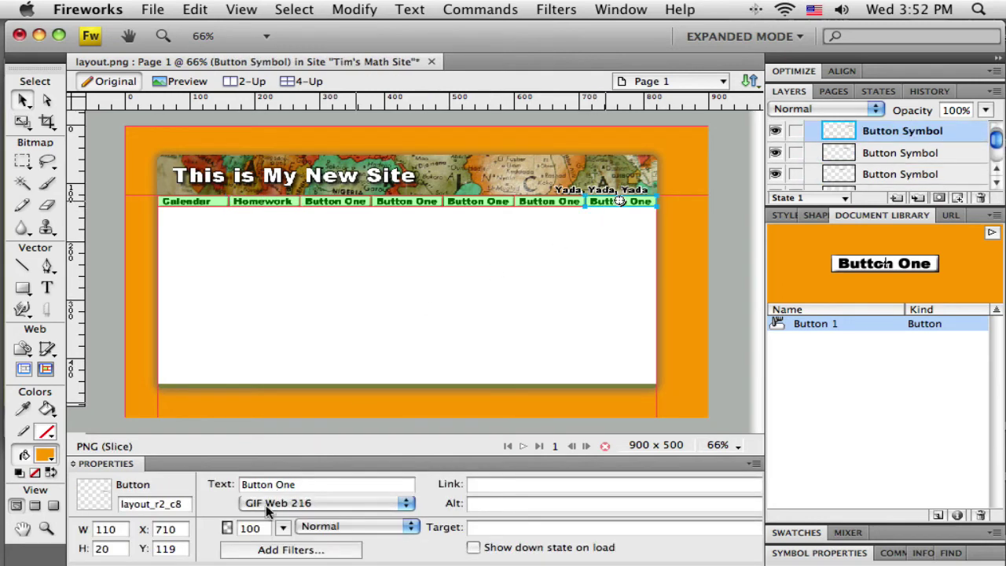
pyautogui.click(223, 486)
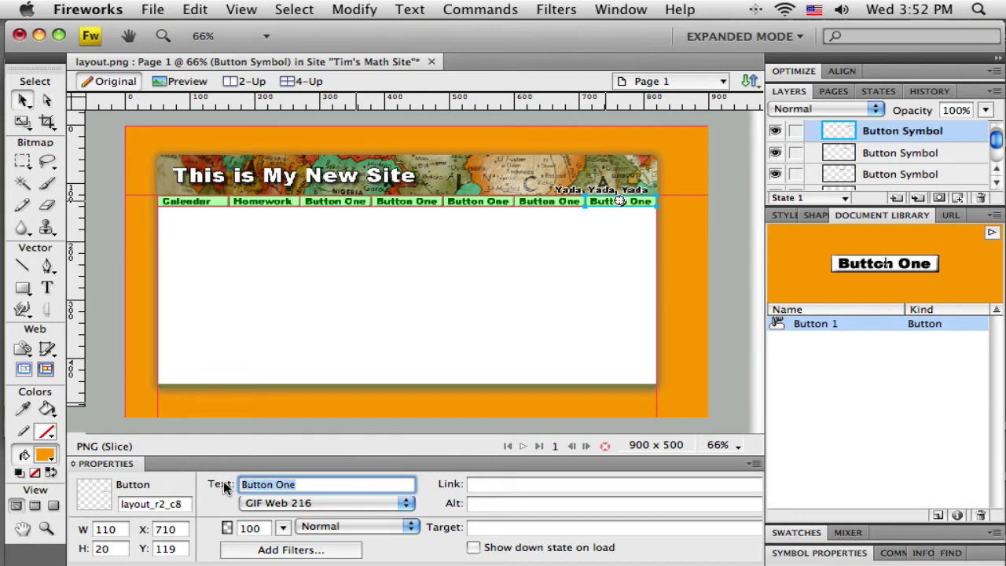
pyautogui.write('HOm')
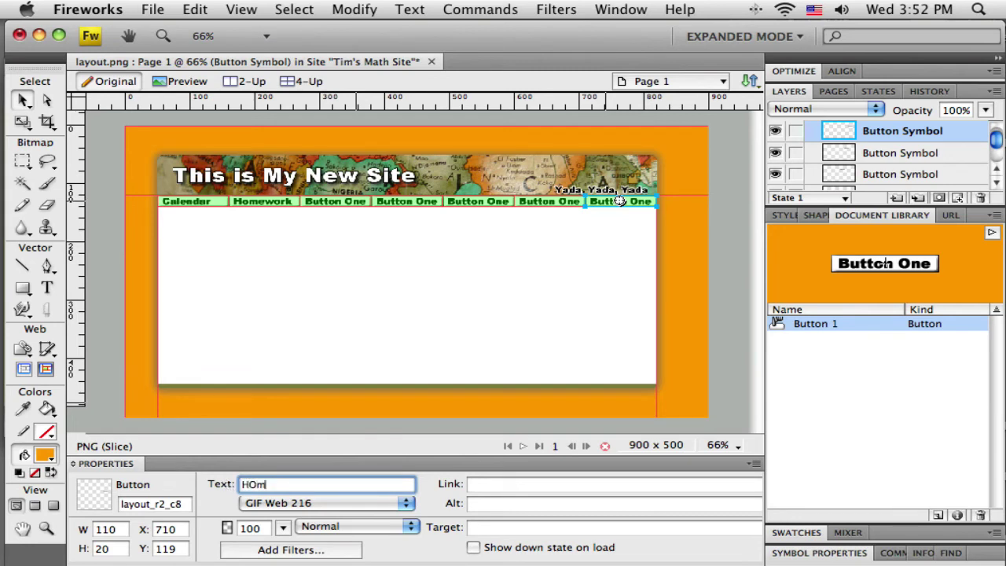
pyautogui.write('ome')
pyautogui.press('Return')
pyautogui.click(341, 343)
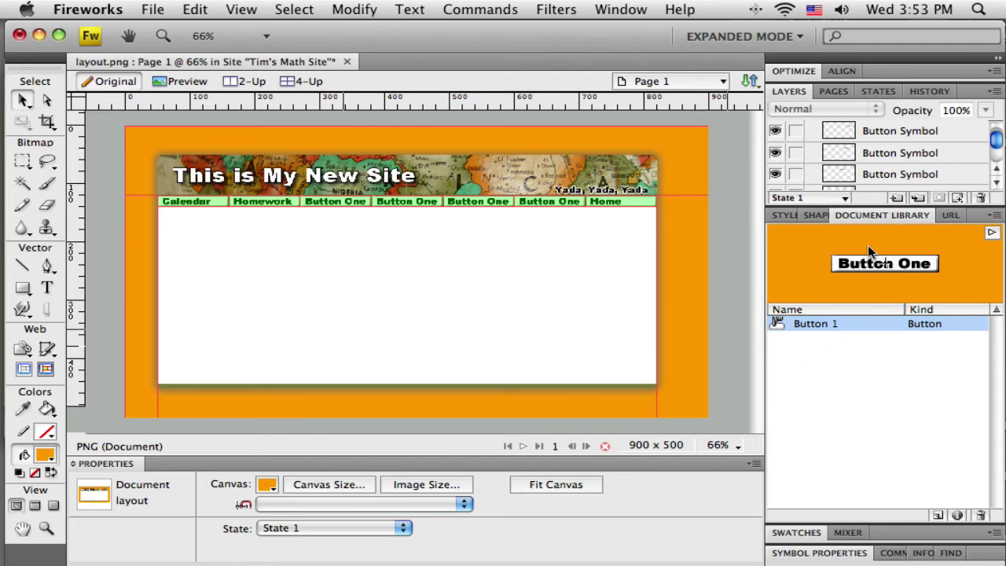
# Open the Button 1 symbol and center its Button One label text.
pyautogui.doubleClick(867, 268)
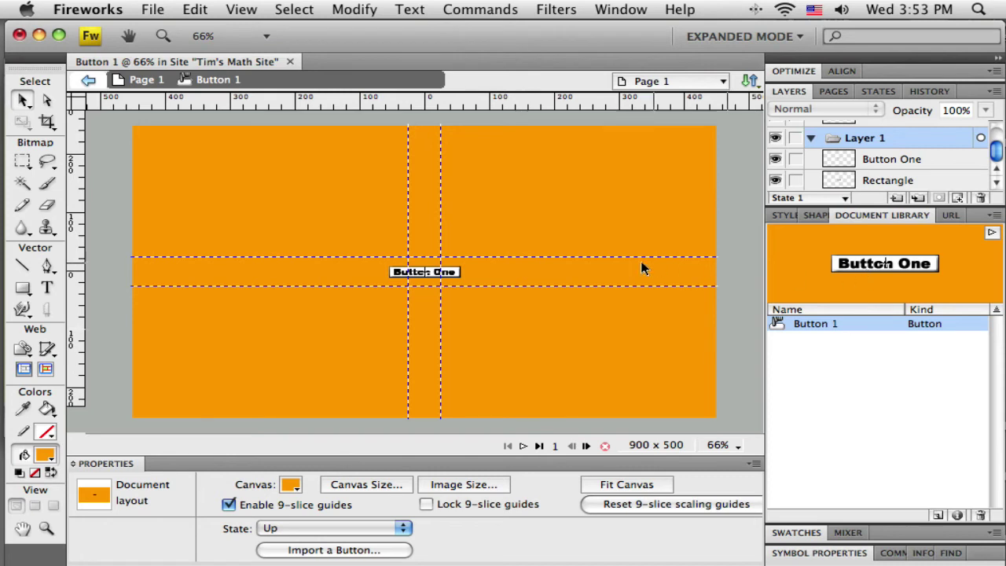
pyautogui.click(453, 275)
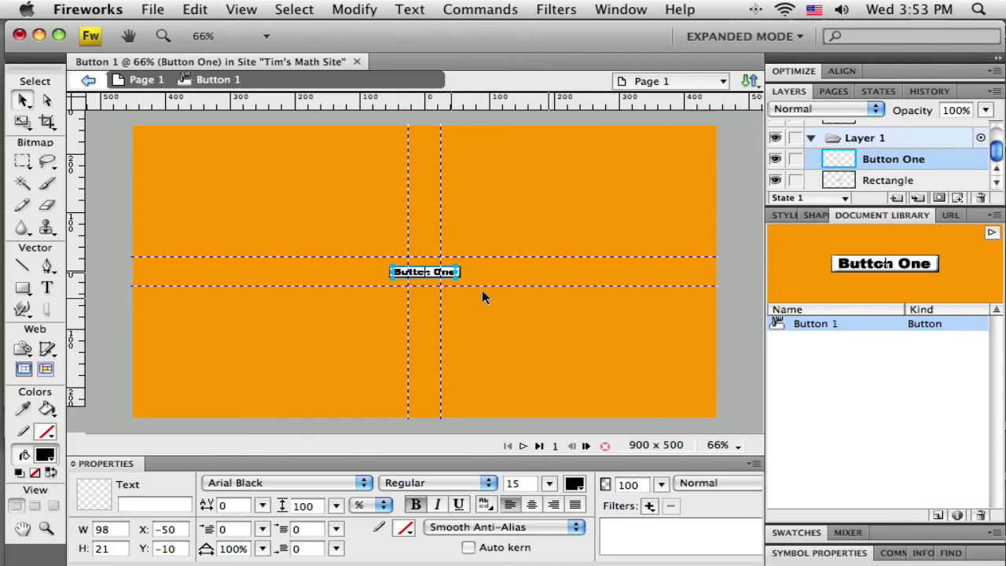
pyautogui.click(532, 508)
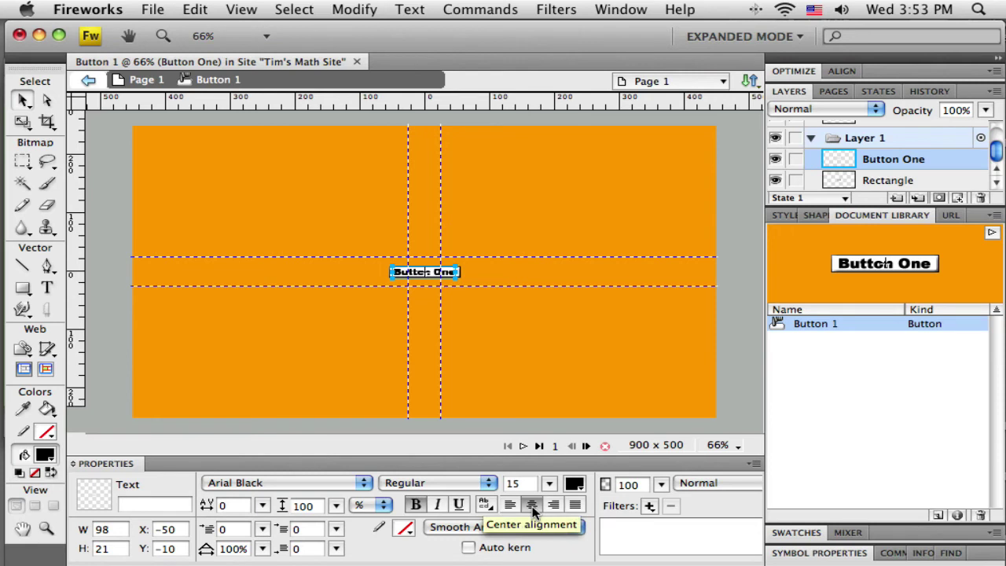
pyautogui.click(496, 325)
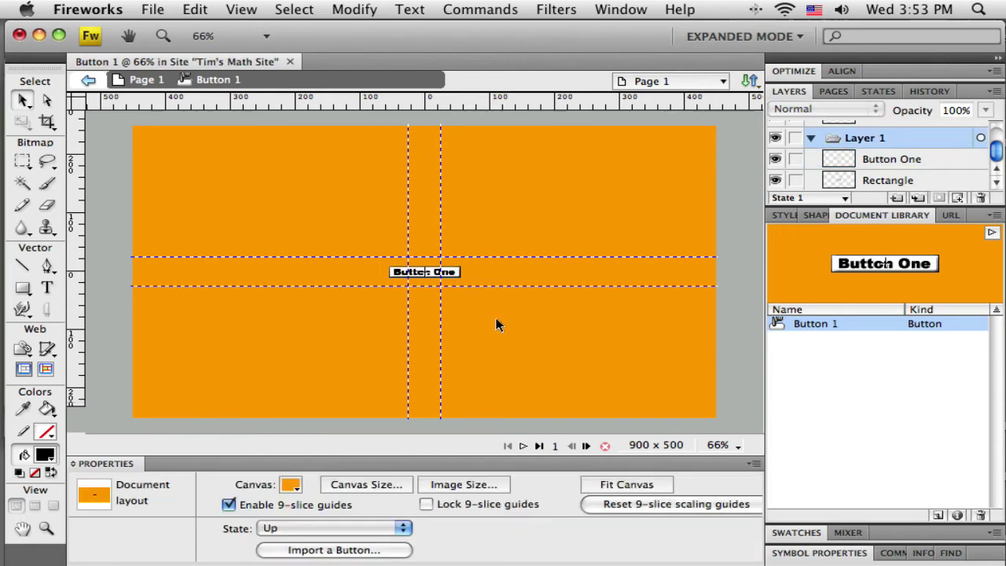
# Switch the symbol to its Over state, select the label, then return to Page 1.
pyautogui.click(402, 528)
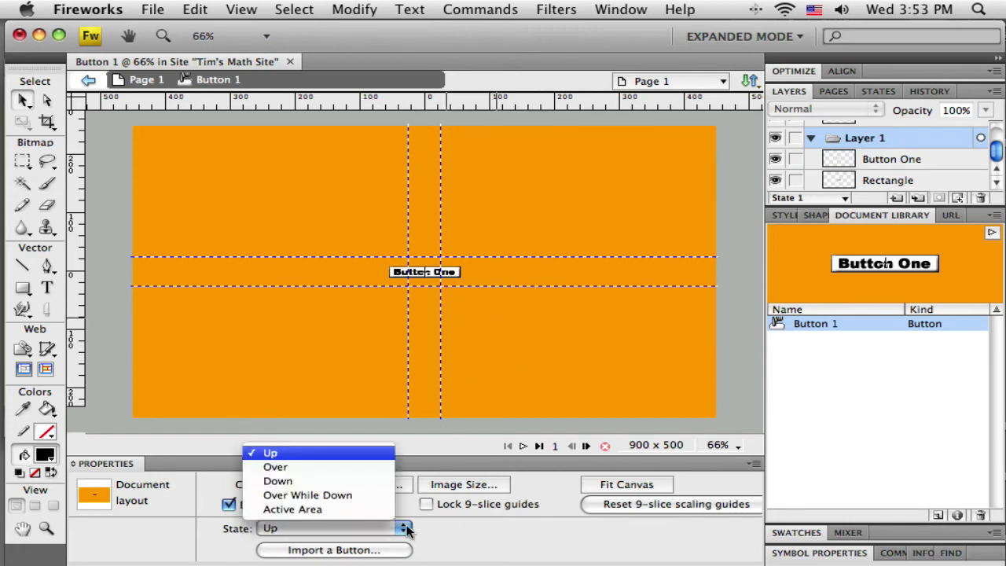
pyautogui.click(275, 467)
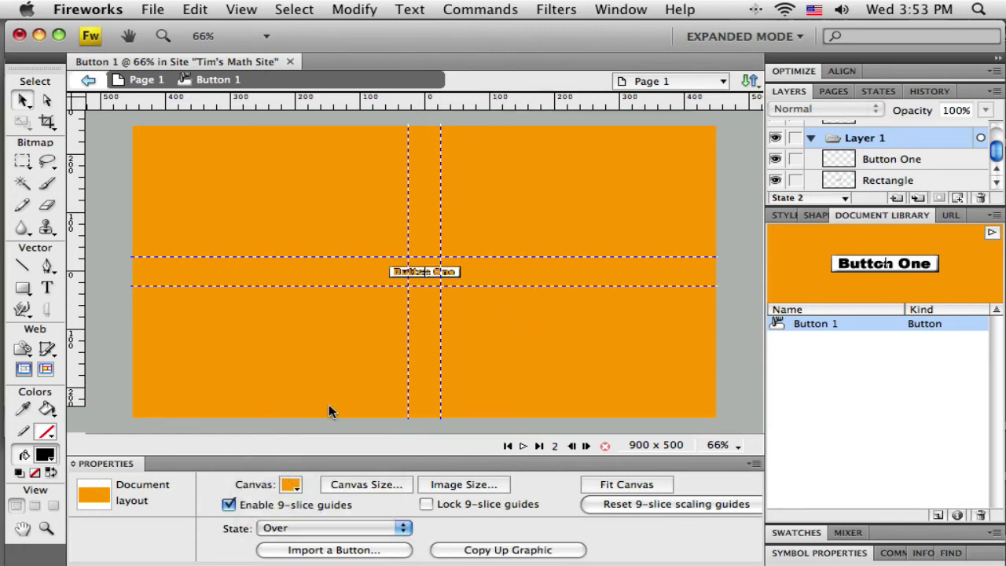
pyautogui.click(438, 272)
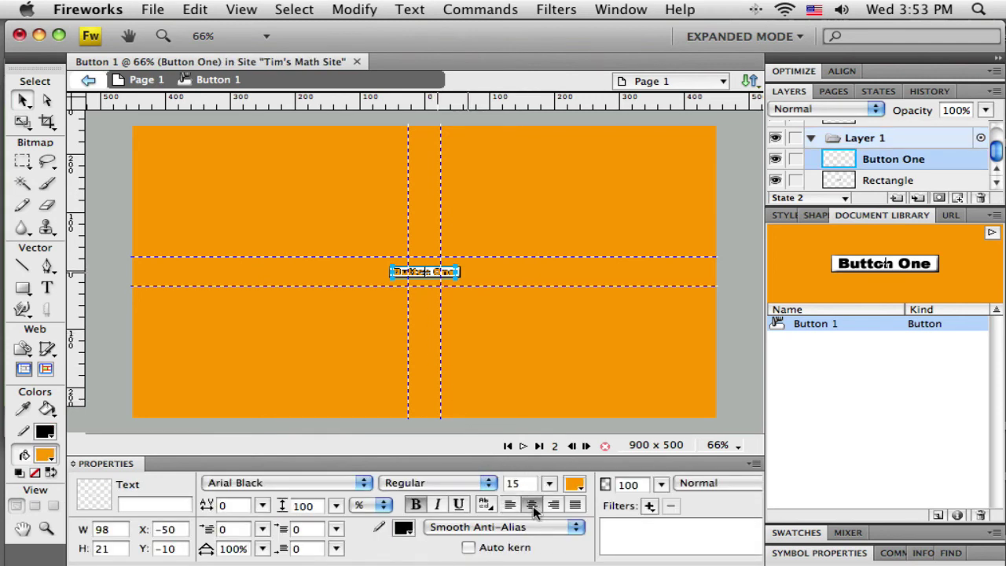
pyautogui.click(145, 81)
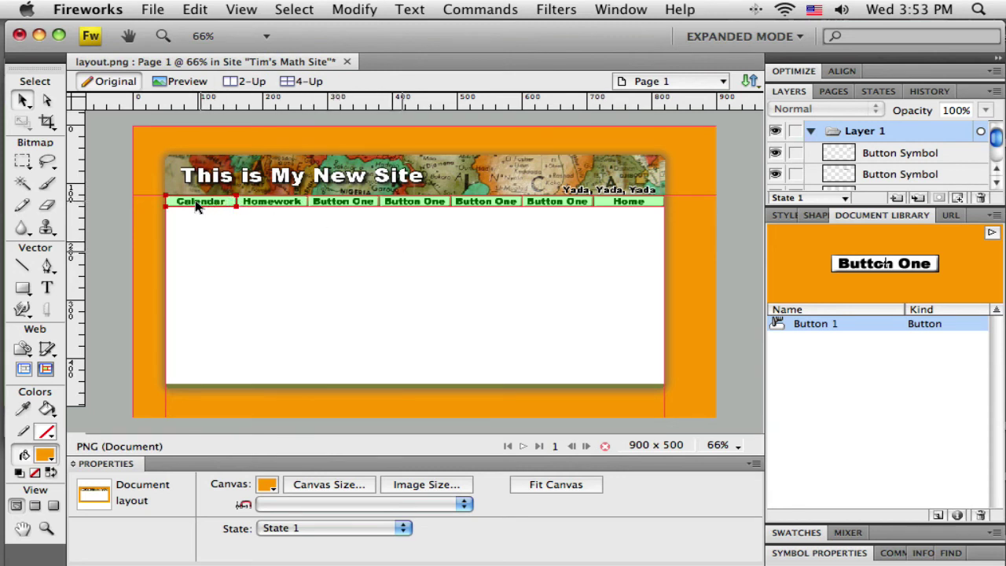
# Check each nav button from Home back to Calendar, then bring up the File commands.
pyautogui.click(582, 202)
pyautogui.click(625, 202)
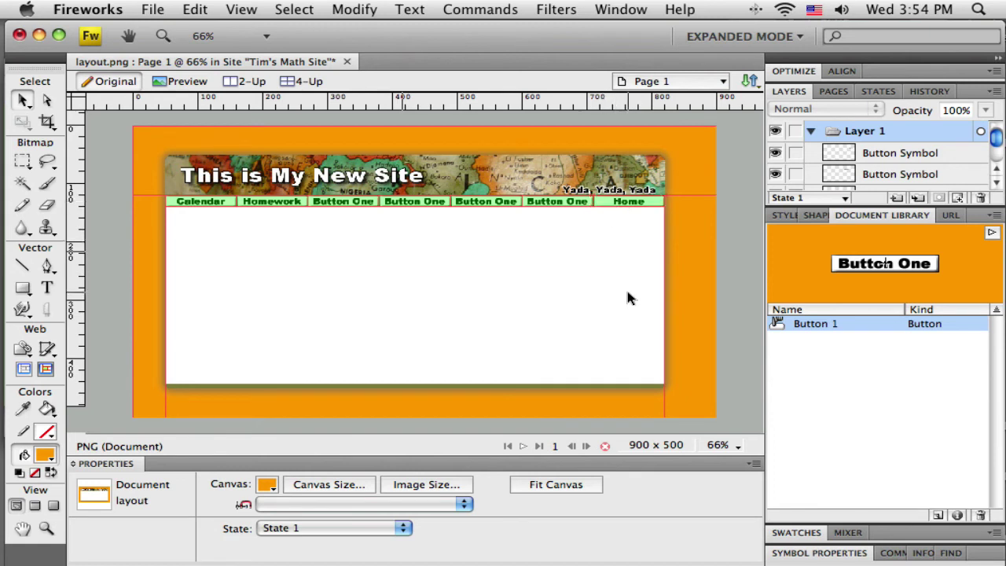
pyautogui.click(560, 203)
pyautogui.click(481, 203)
pyautogui.click(415, 203)
pyautogui.click(346, 203)
pyautogui.click(203, 203)
pyautogui.click(143, 203)
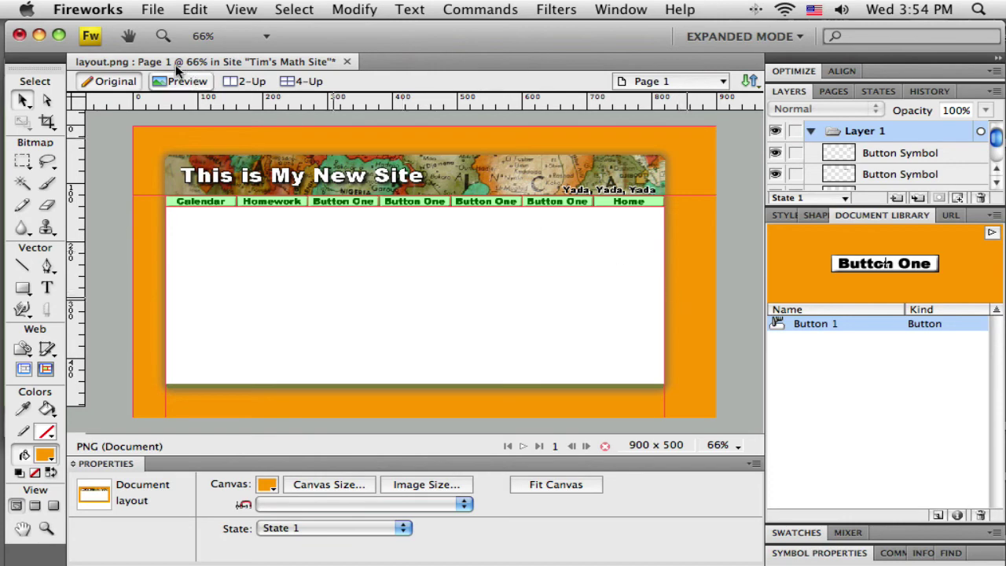
pyautogui.click(150, 15)
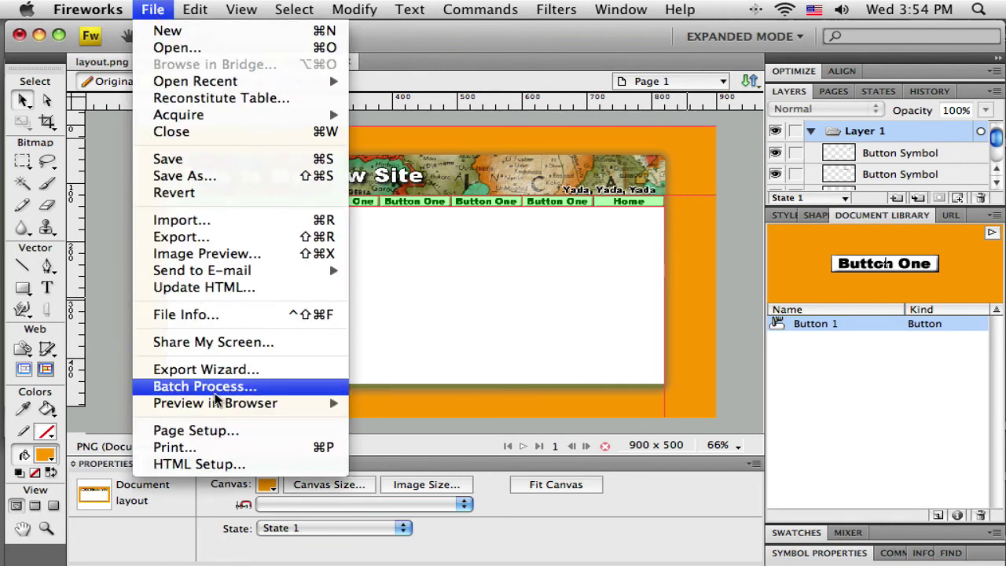
# Preview the layout in Firefox, test the Calendar rollover, then close the preview window.
pyautogui.moveTo(222, 403)
pyautogui.click(437, 403)
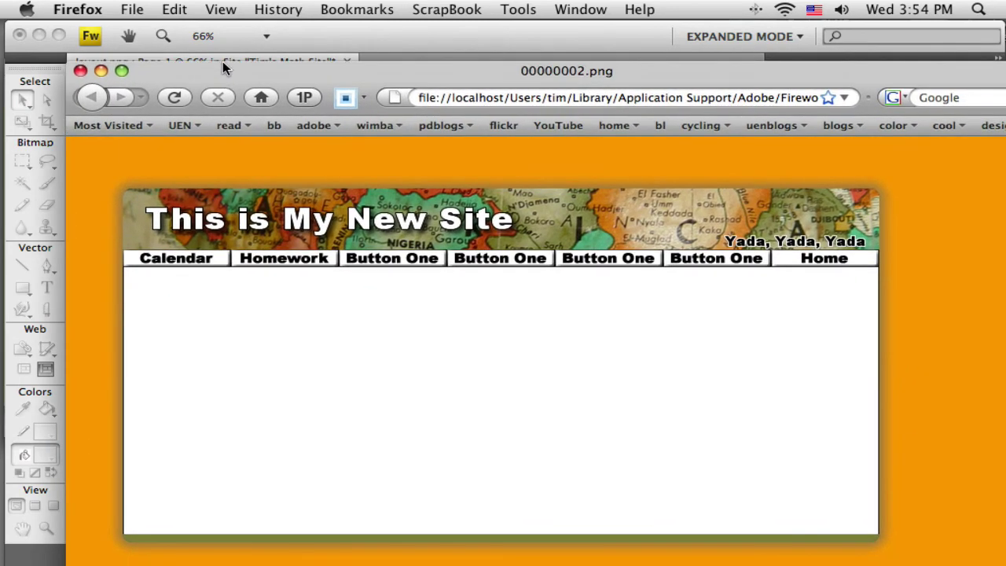
pyautogui.moveTo(223, 67); pyautogui.dragTo(217, 61)
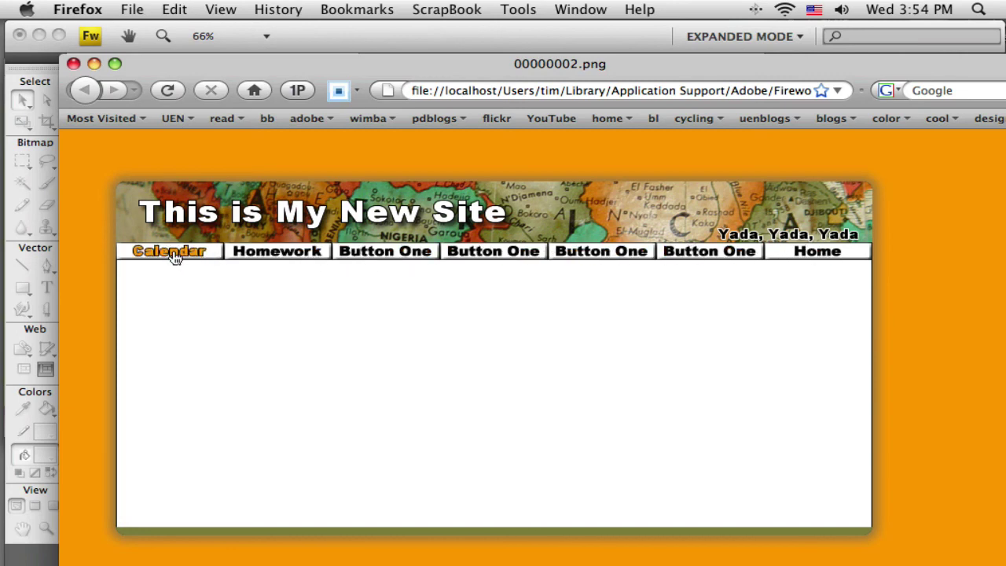
pyautogui.click(74, 64)
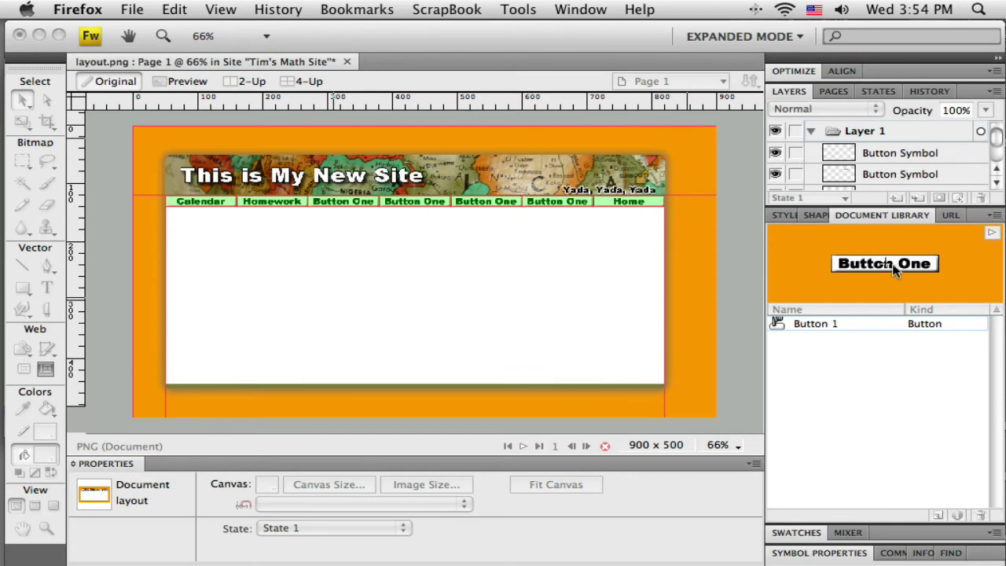
# Remove the Inner Bevel filter from the Button 1 symbol's Up-state rectangle.
pyautogui.click(894, 269)
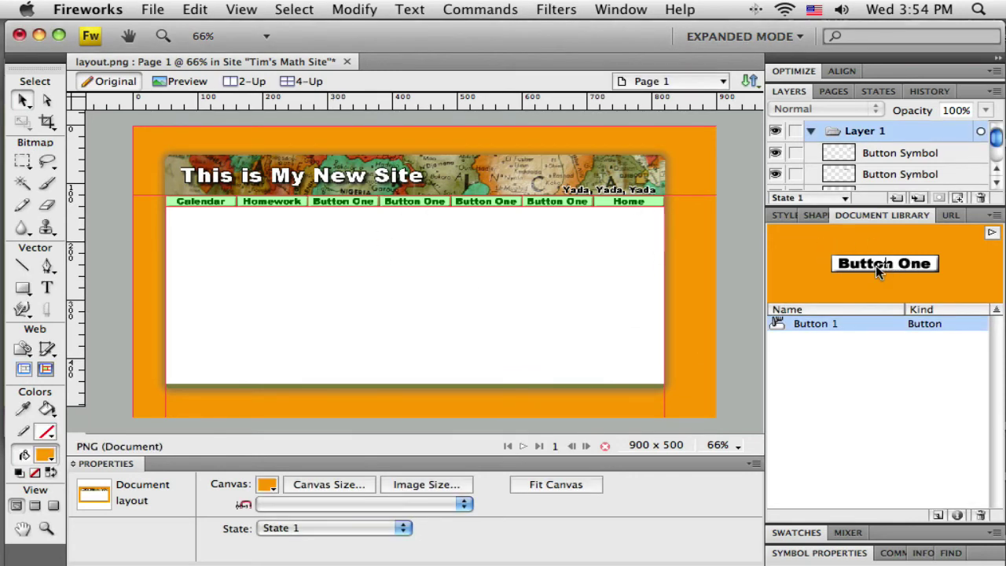
pyautogui.doubleClick(878, 269)
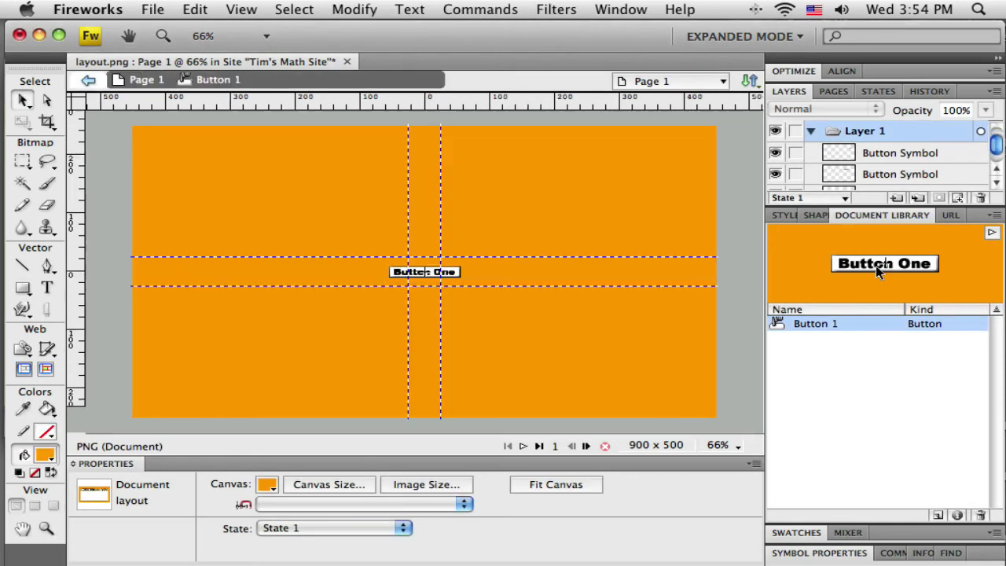
pyautogui.click(456, 274)
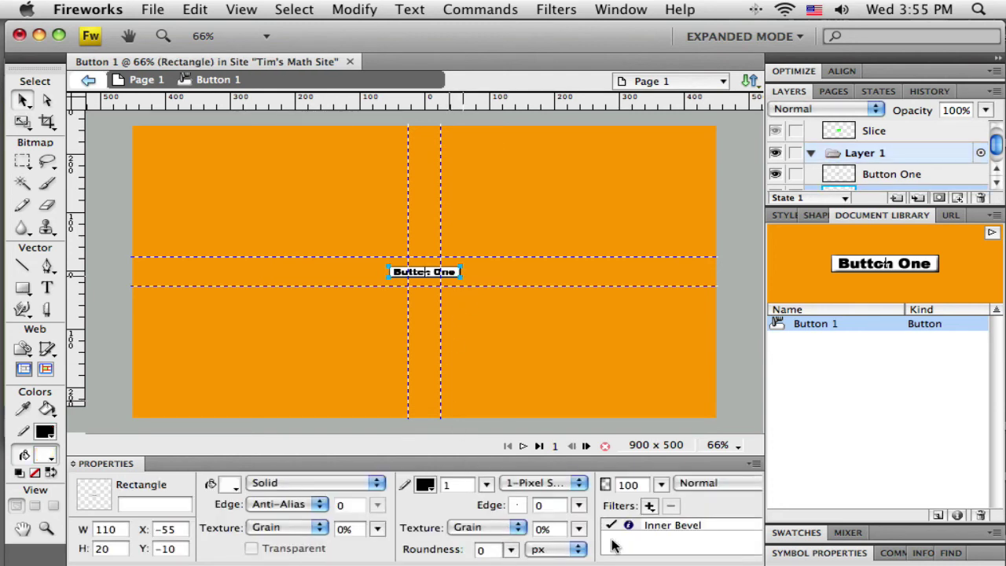
pyautogui.click(665, 526)
pyautogui.click(672, 508)
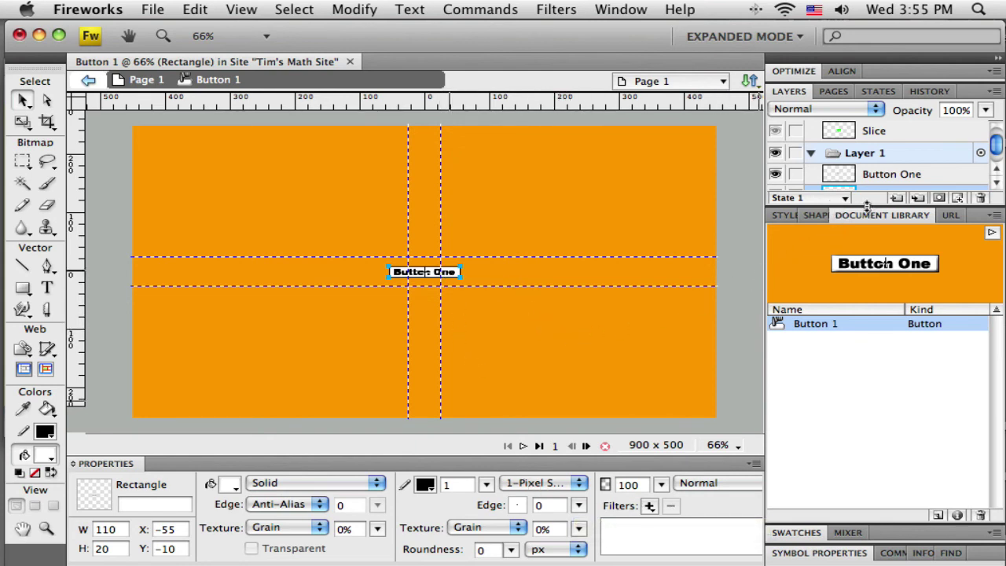
# Make the Button One label non-bold at font size 14.
pyautogui.moveTo(867, 205); pyautogui.dragTo(867, 311)
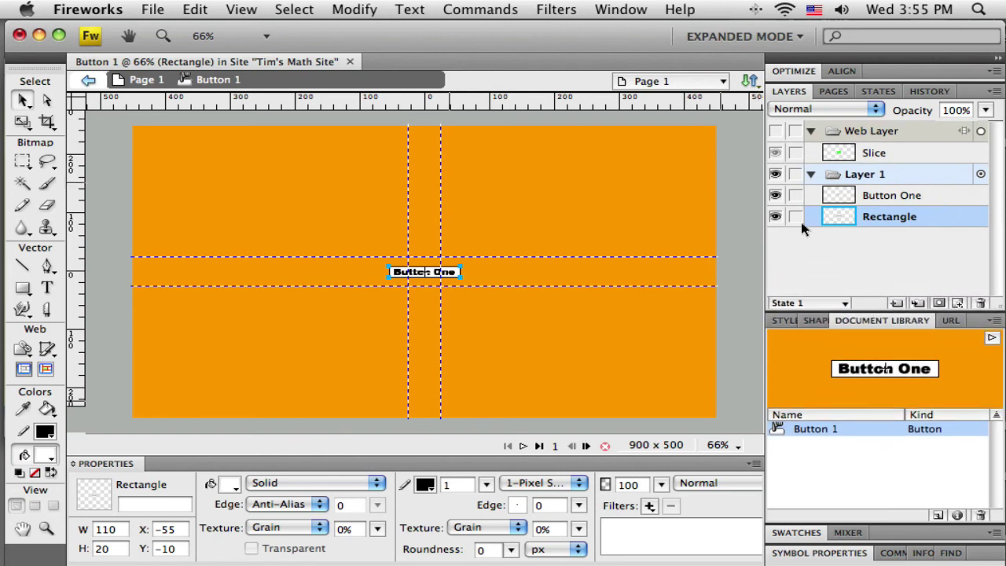
pyautogui.click(883, 197)
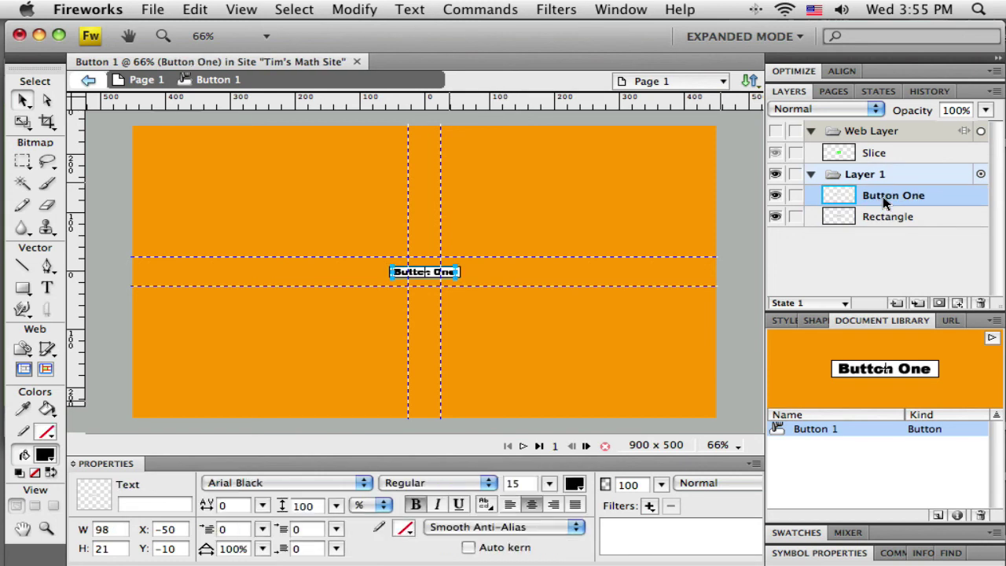
pyautogui.click(417, 505)
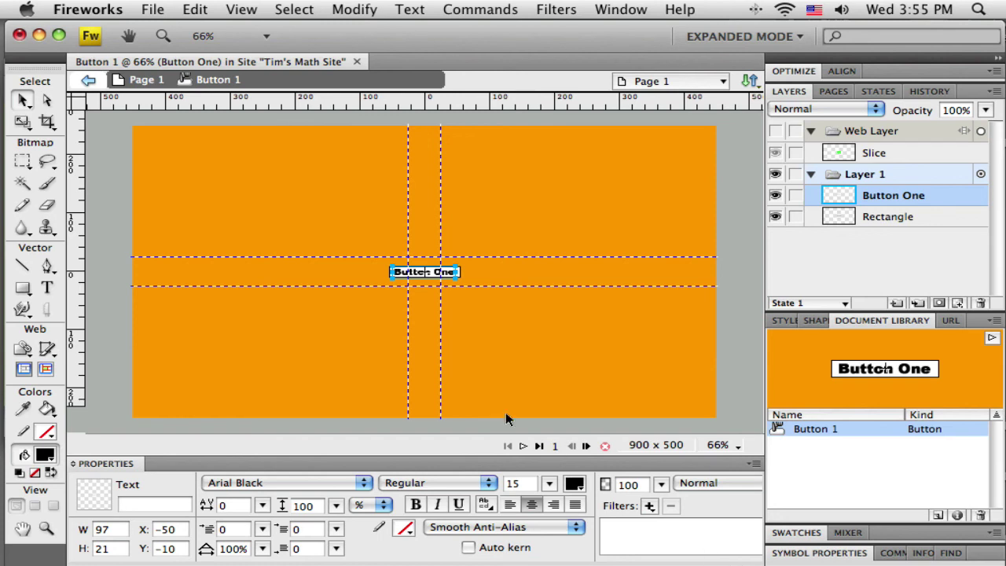
pyautogui.click(513, 484)
pyautogui.click(515, 483)
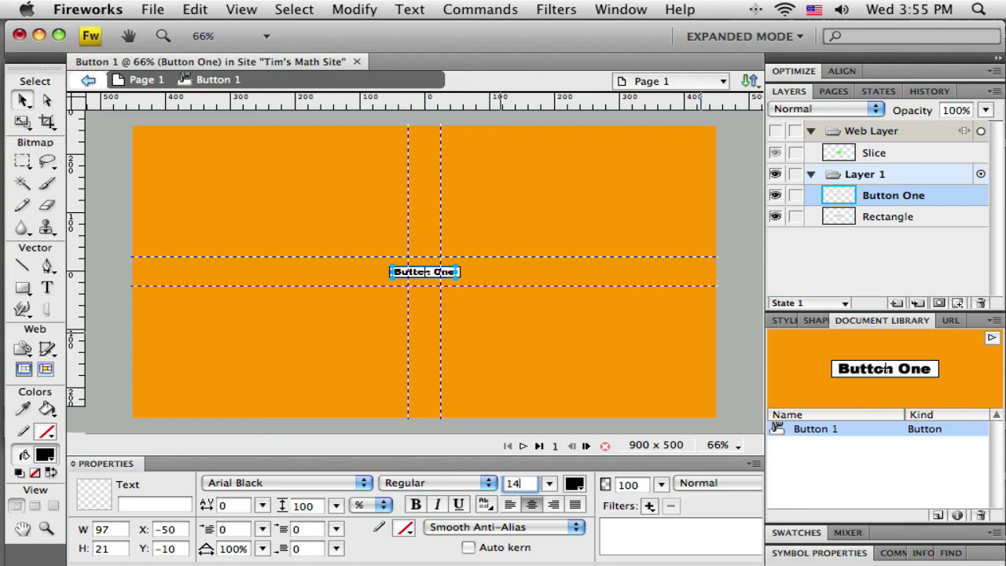
pyautogui.write('4')
pyautogui.press('Return')
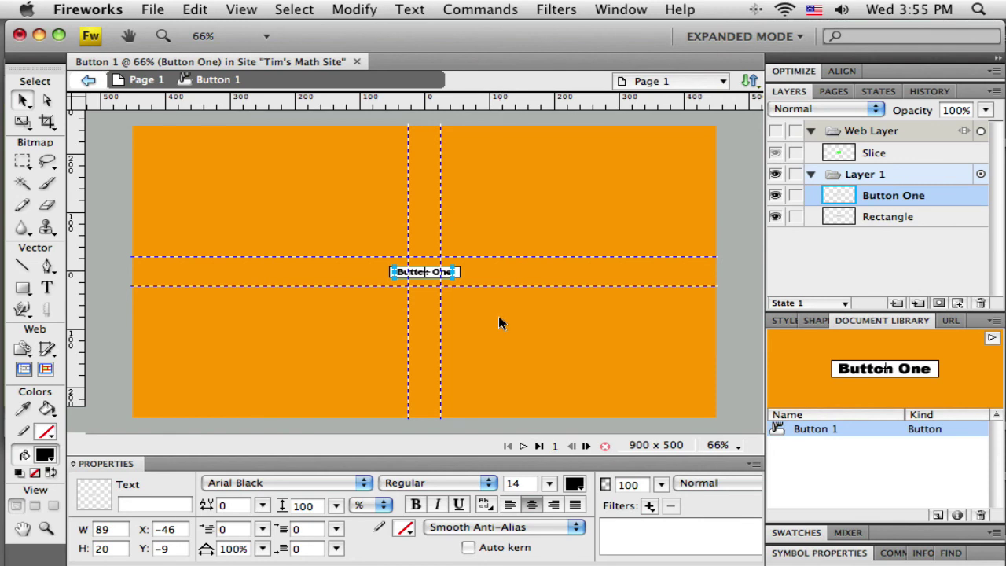
# Remove the Inner Bevel filter from the Over-state rectangle.
pyautogui.click(744, 351)
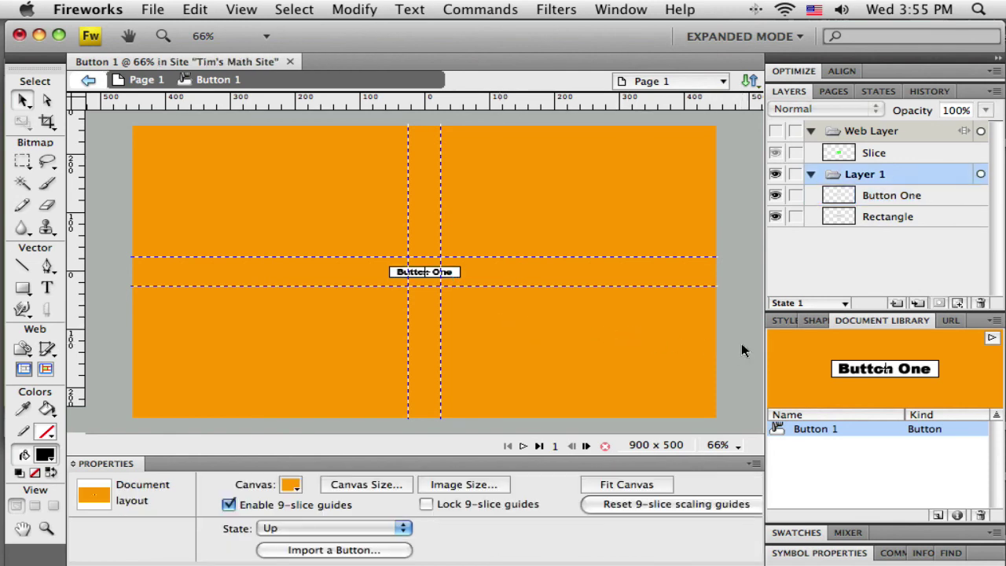
pyautogui.click(397, 528)
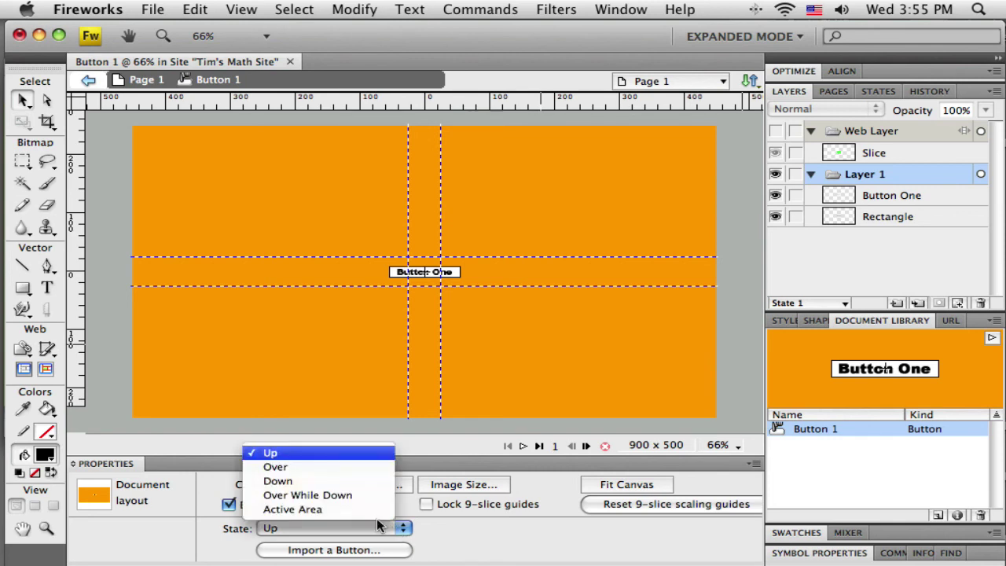
pyautogui.click(283, 469)
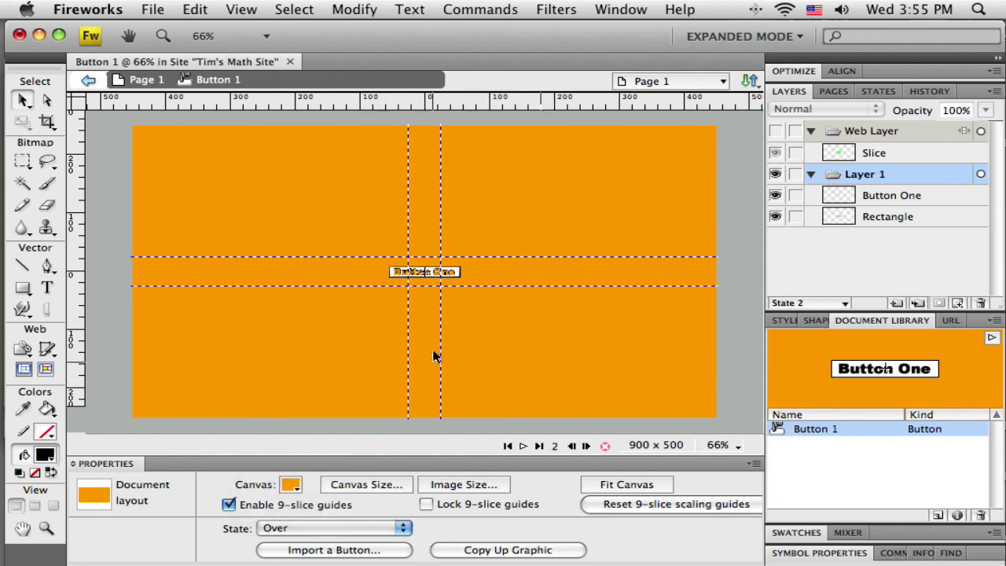
pyautogui.click(894, 213)
pyautogui.click(668, 526)
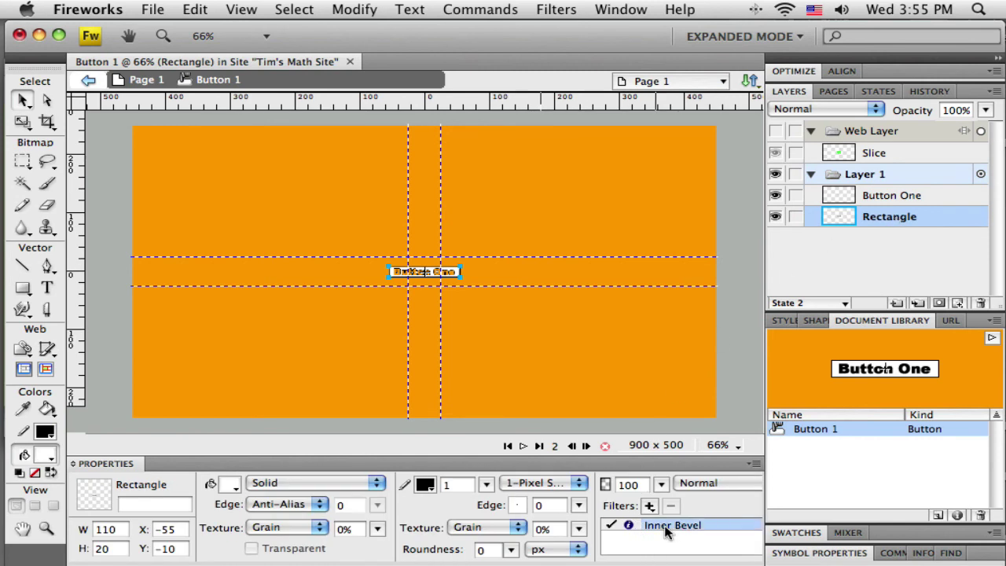
pyautogui.click(671, 506)
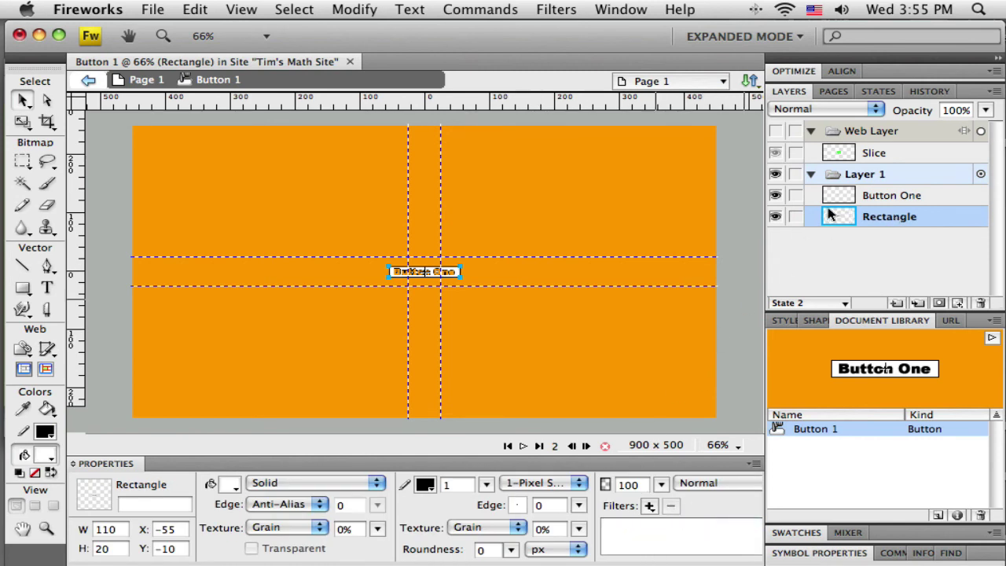
# Make the Over-state label non-bold at size 13 and return to the layout page.
pyautogui.click(865, 201)
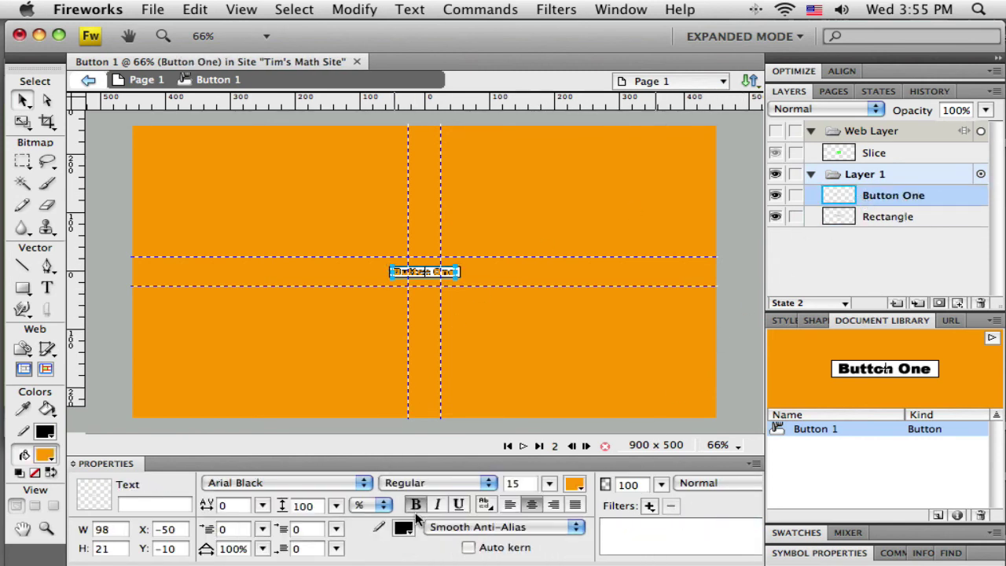
pyautogui.click(415, 506)
pyautogui.click(519, 484)
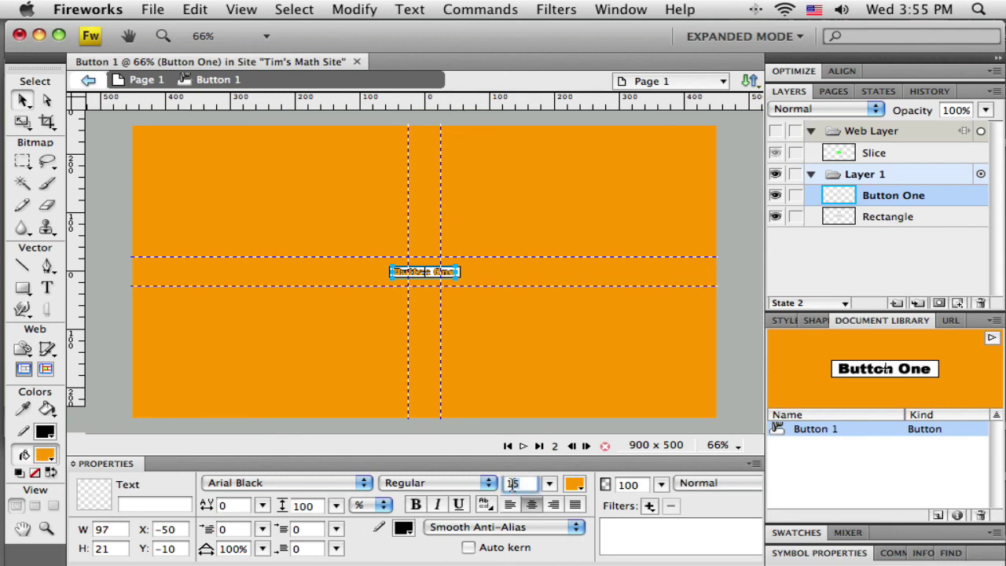
pyautogui.write('13')
pyautogui.press('Return')
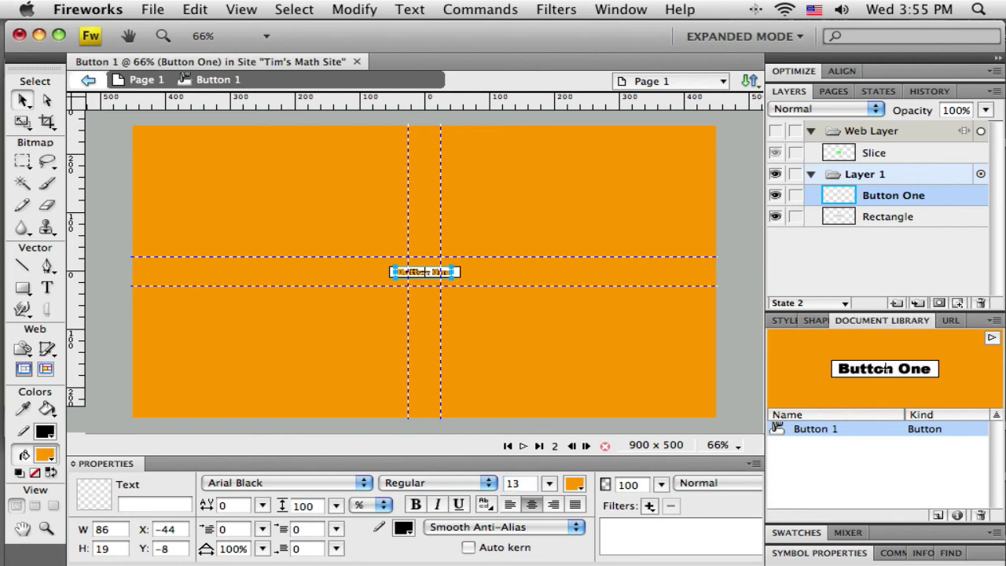
pyautogui.click(584, 328)
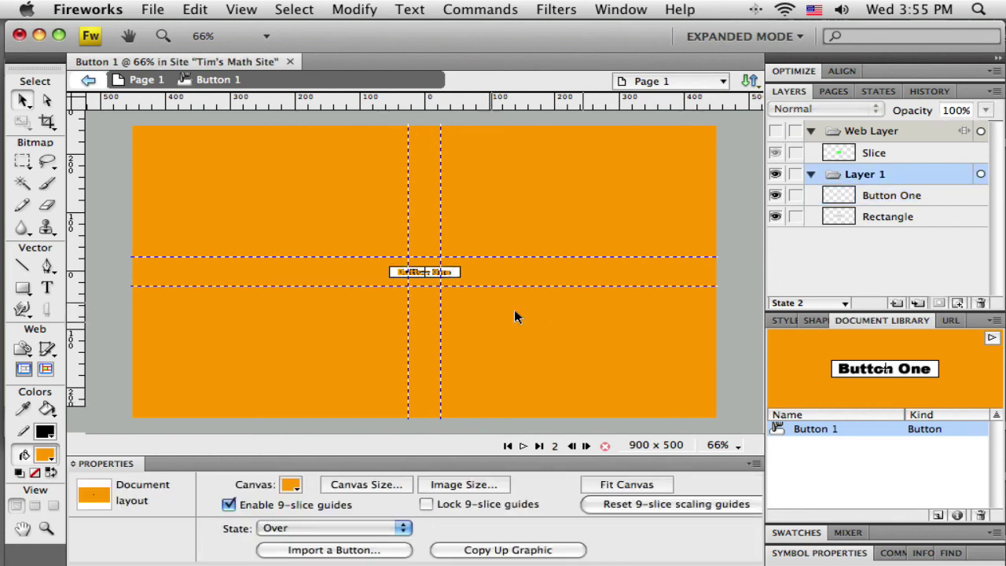
pyautogui.click(148, 81)
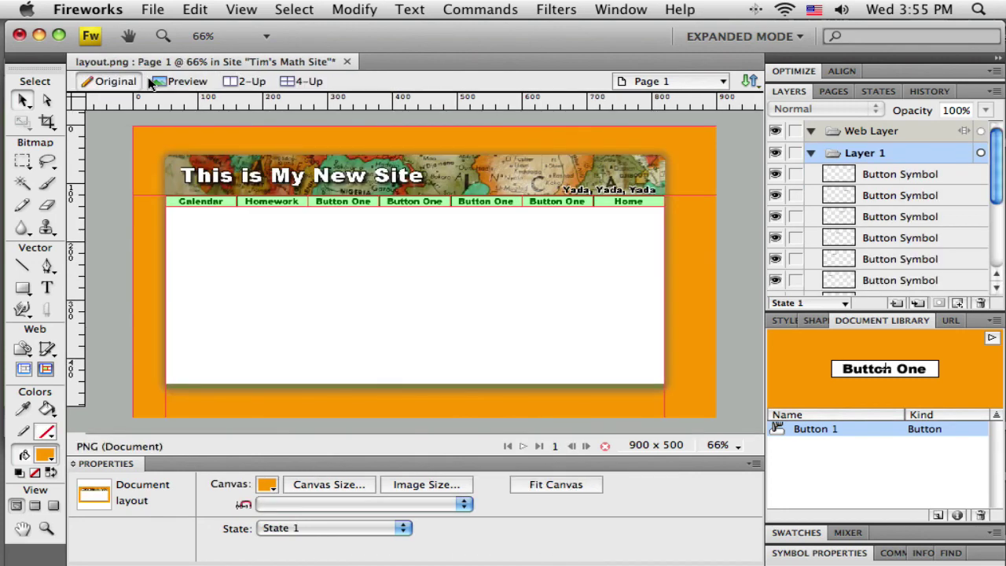
pyautogui.click(153, 10)
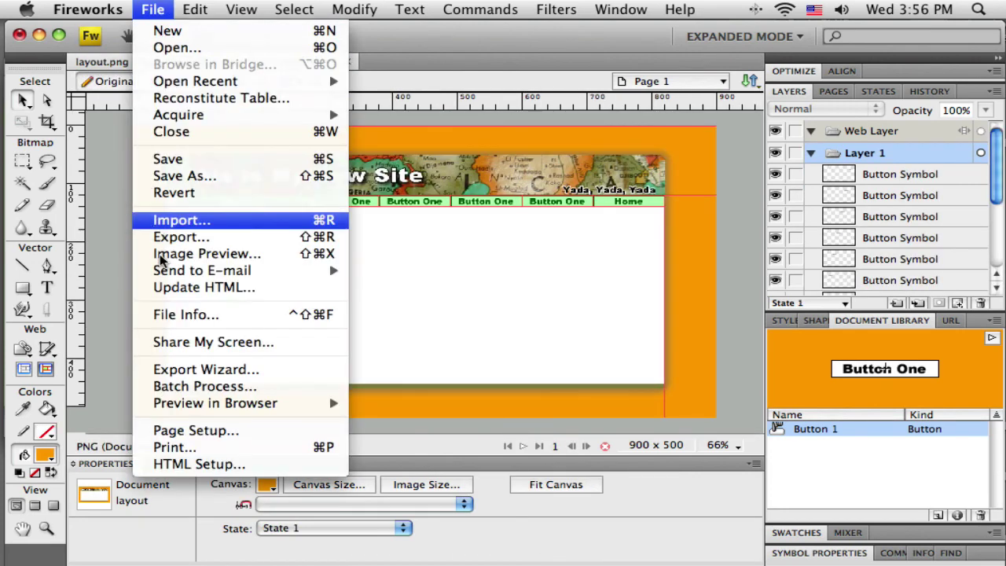
# Preview the updated layout in Firefox to test the nav button rollovers.
pyautogui.moveTo(222, 410)
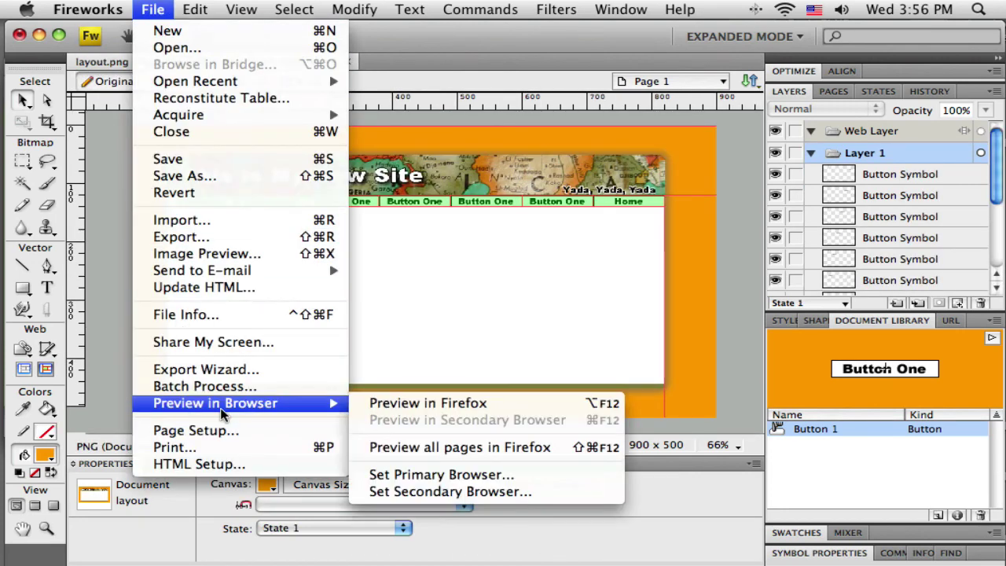
pyautogui.click(379, 404)
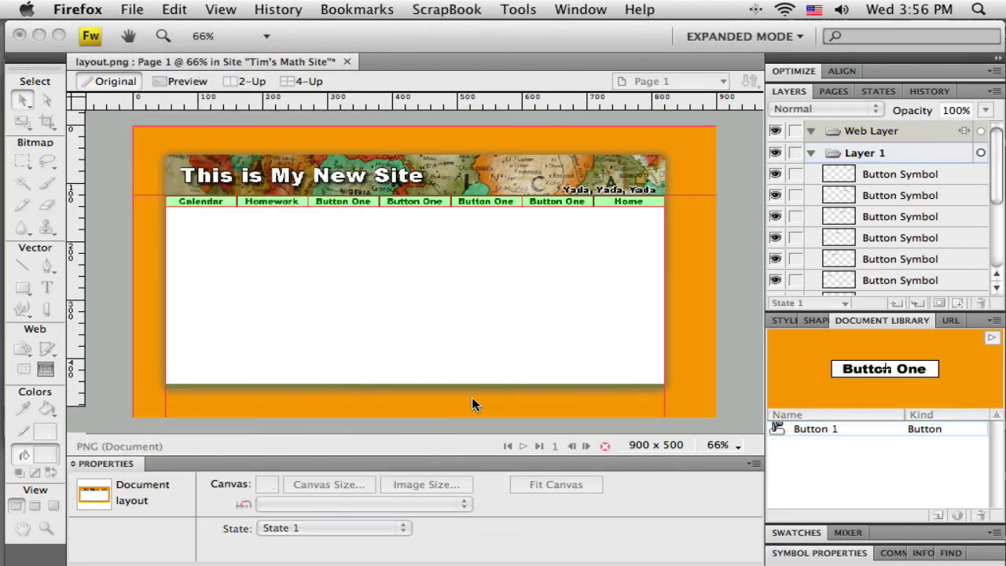